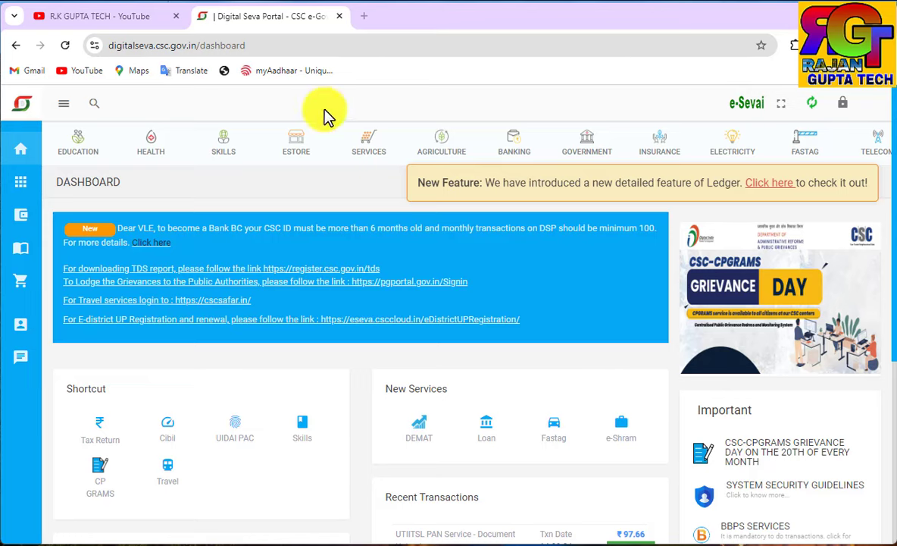
Search Digital Seva Portal services for 'pan card' and open 'UTIITSL PAN Card Service - Aadhaar Online'.
left_click(107, 16)
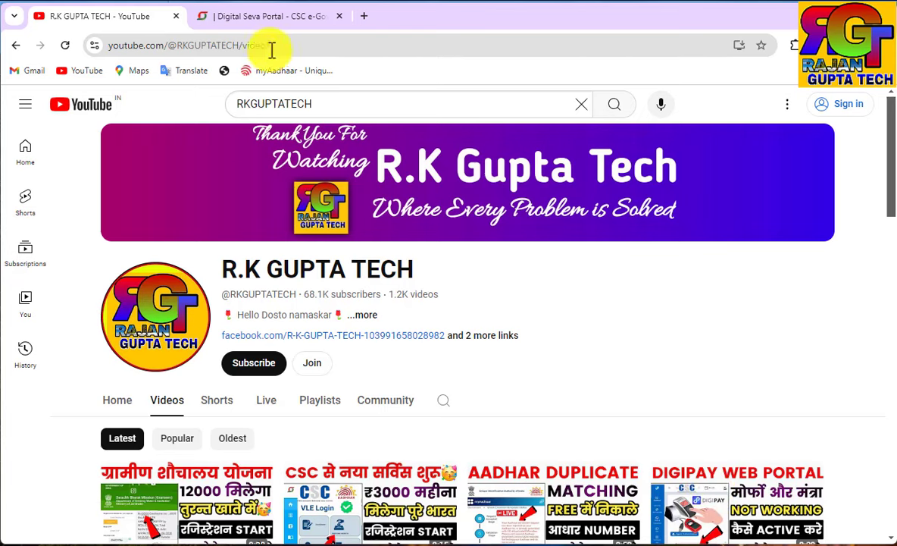
left_click(271, 16)
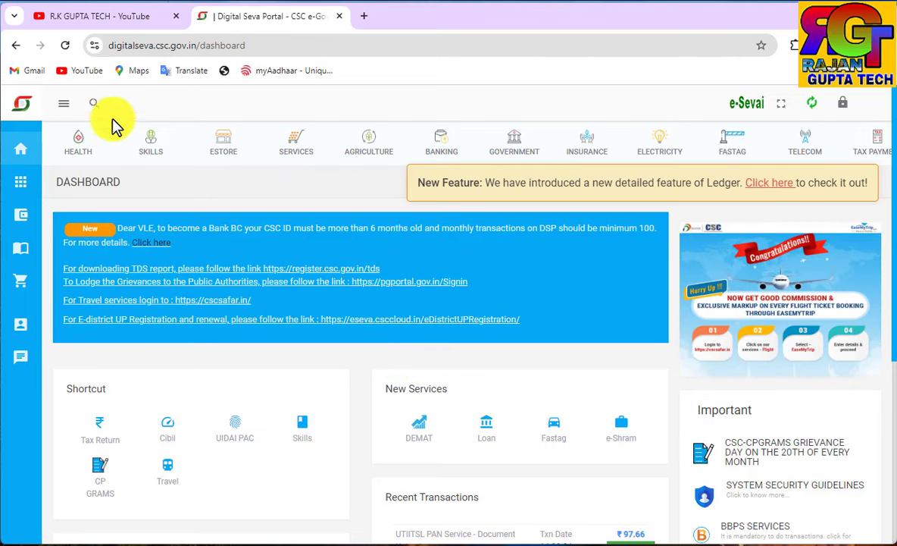
left_click(91, 105)
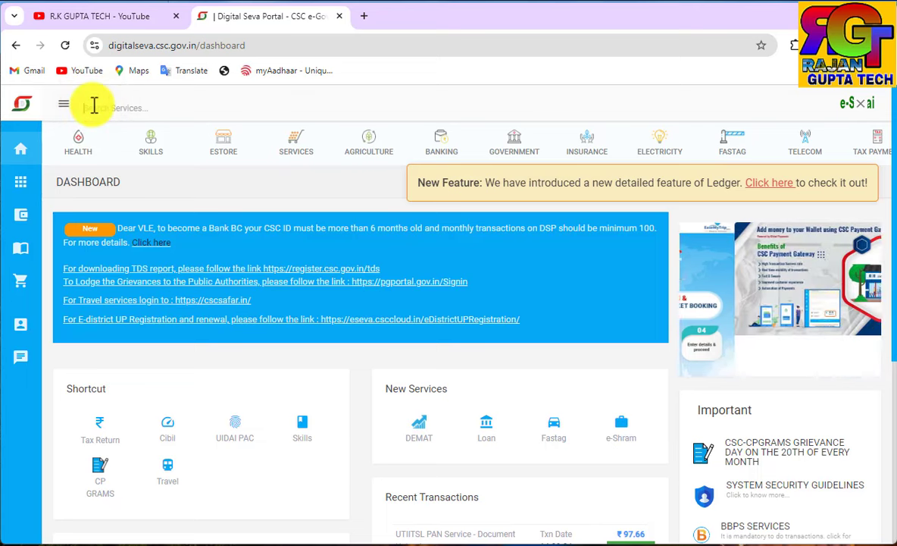
type("pa")
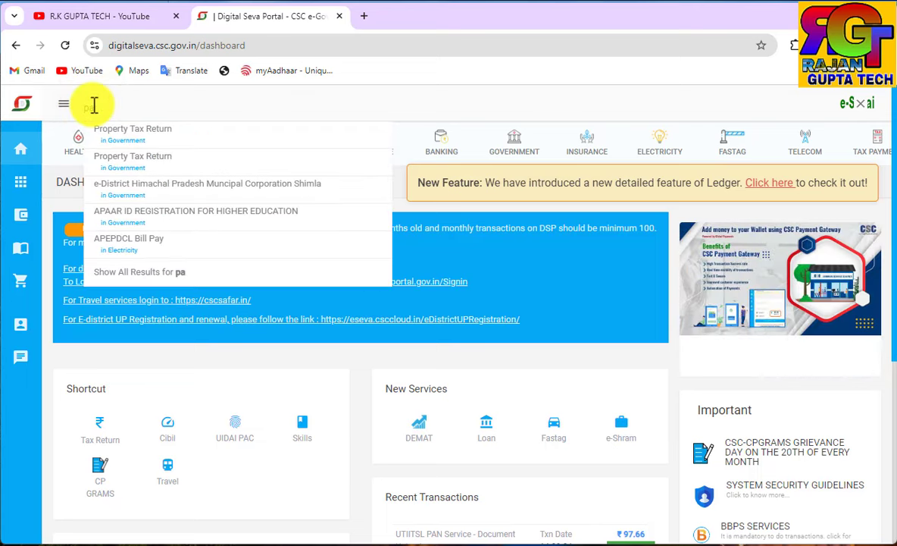
type("n card")
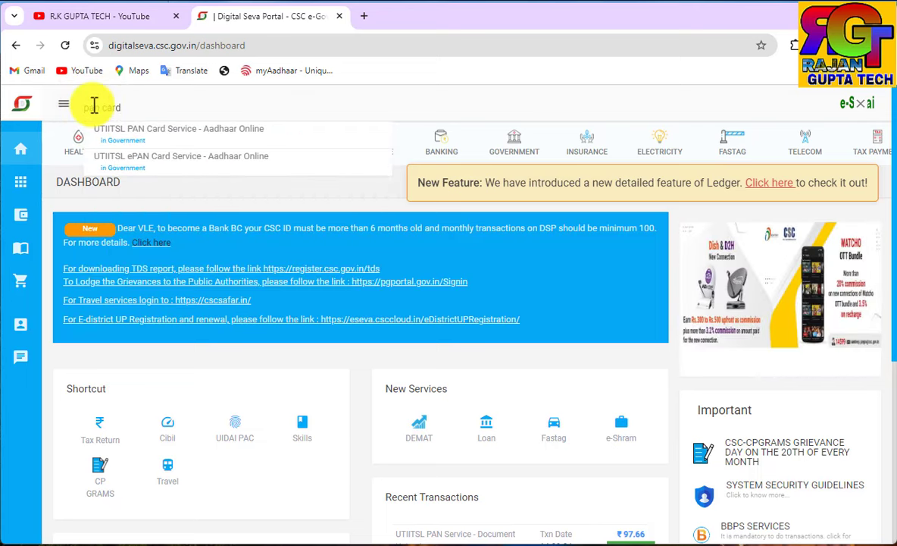
left_click(116, 144)
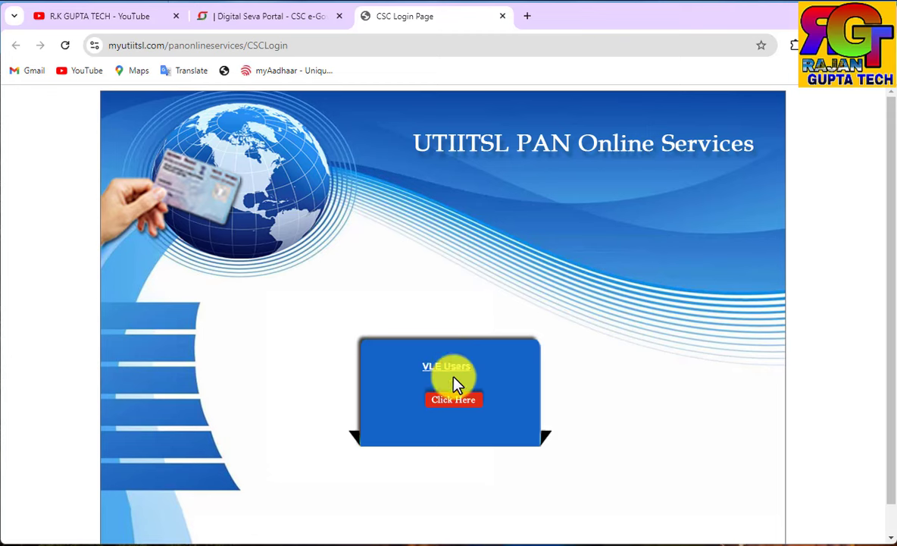
Log in as a VLE user with the OTP verification code, then dismiss the information notice.
left_click(461, 402)
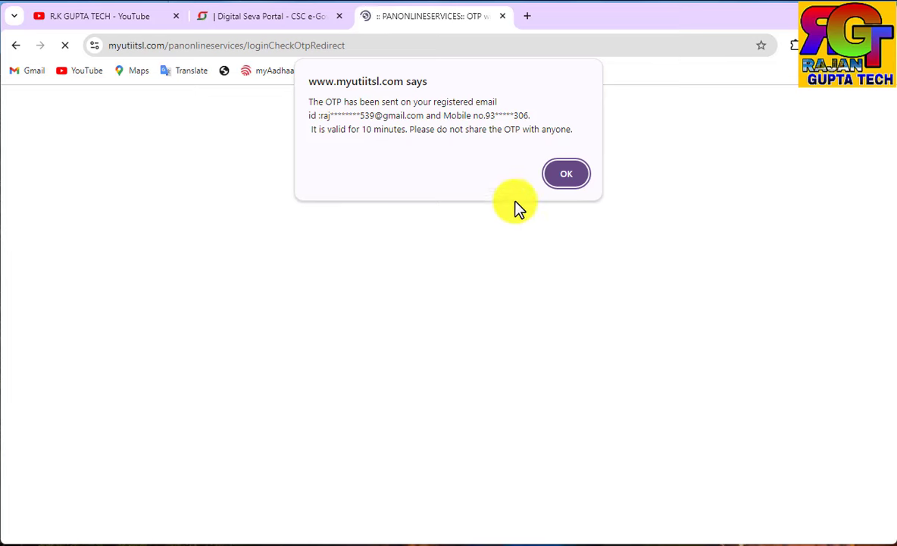
left_click(565, 175)
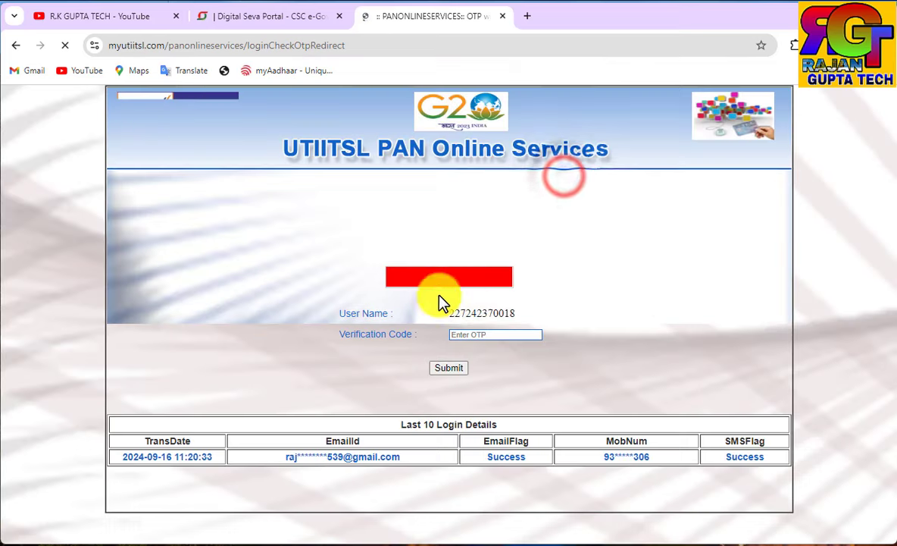
left_click(485, 333)
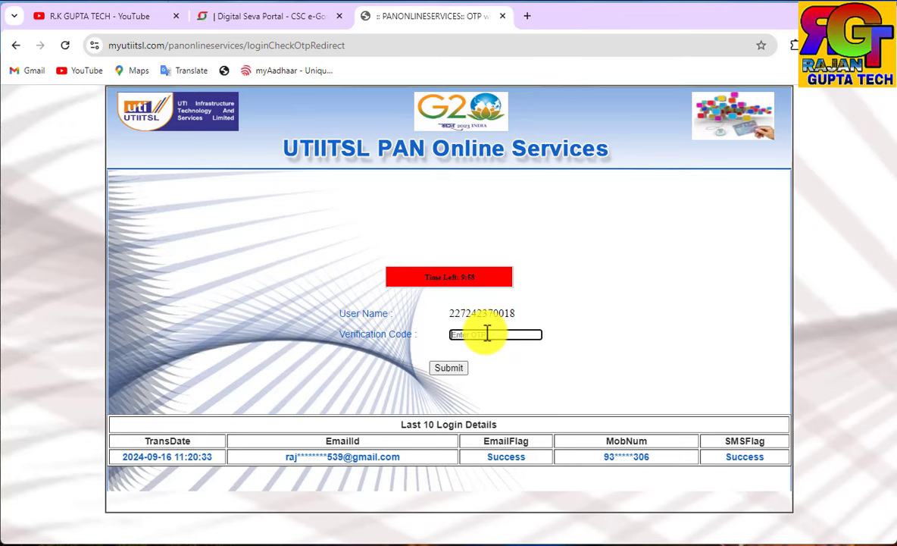
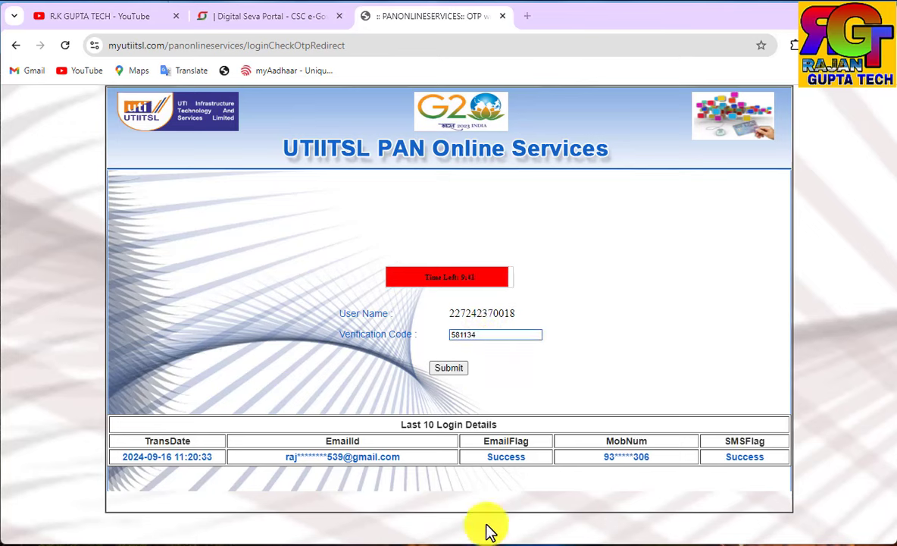
left_click(449, 368)
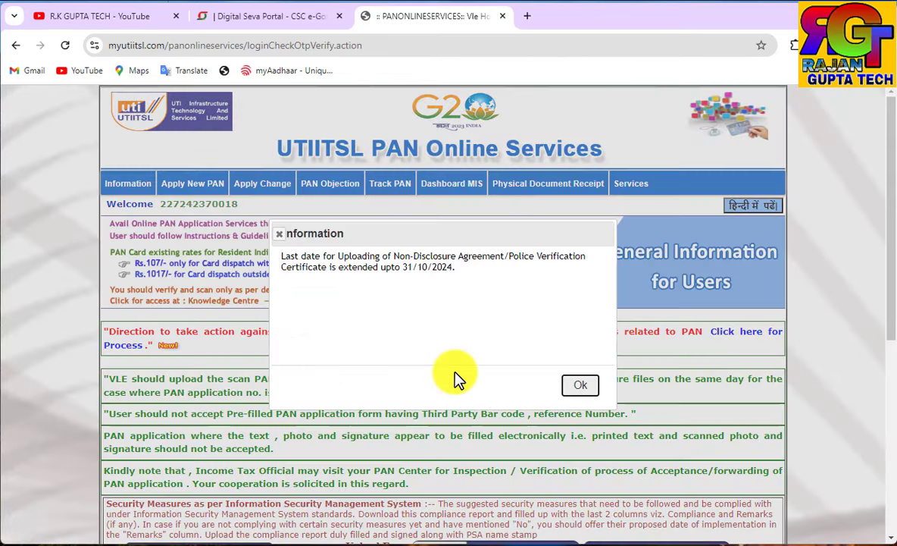
left_click(599, 388)
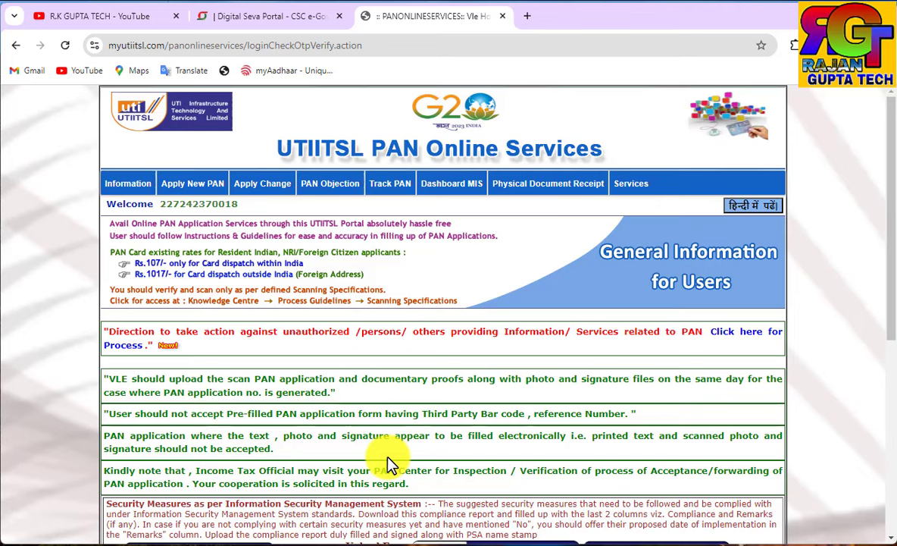
Start an Application for New PAN on Form 49A and dismiss the physical-application instructions.
mouse_move(178, 190)
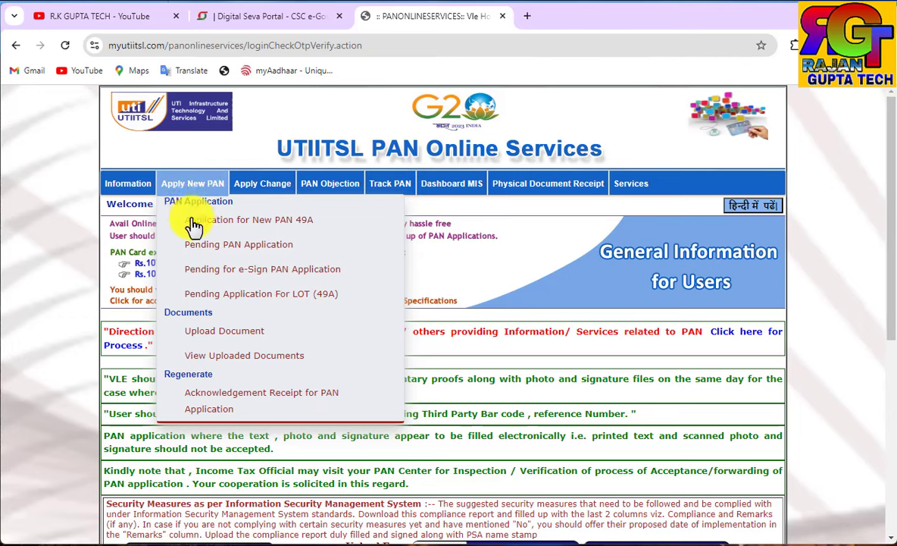
left_click(278, 225)
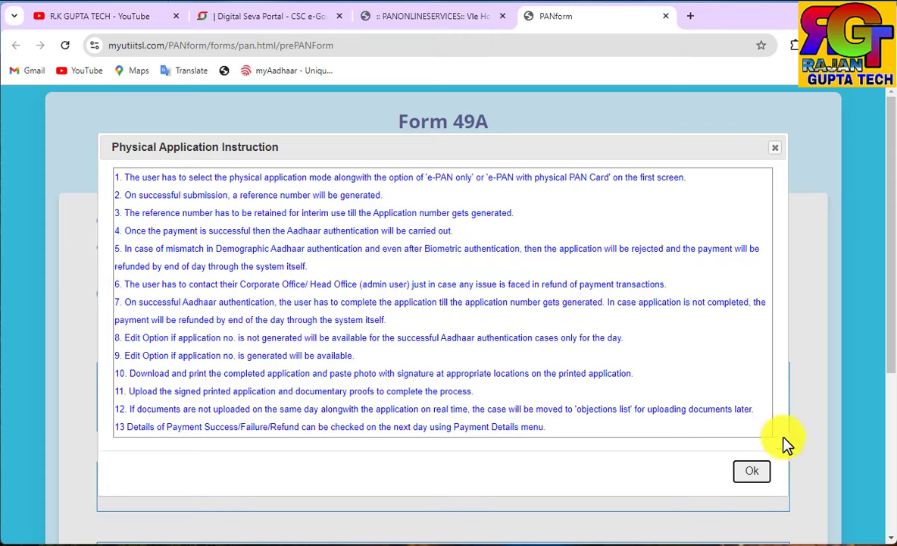
left_click(751, 471)
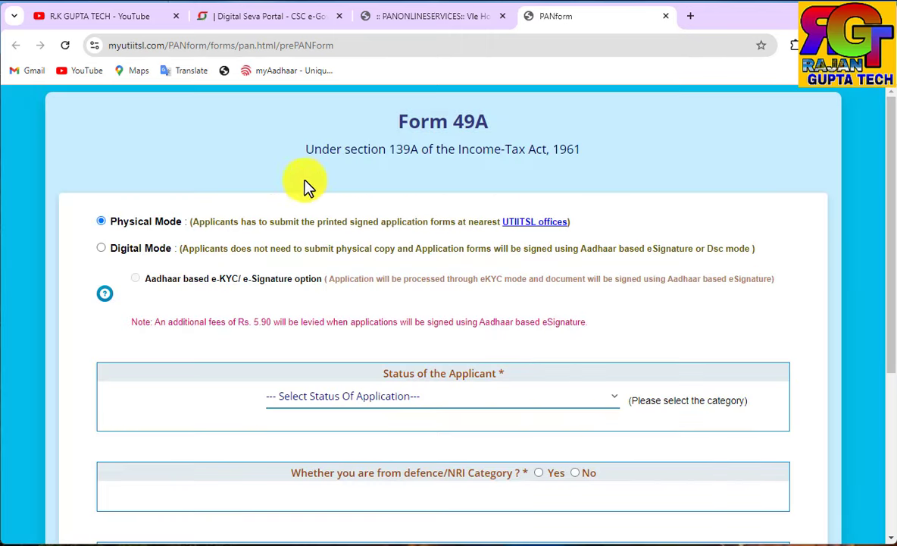
scroll(626, 258, "down", 2)
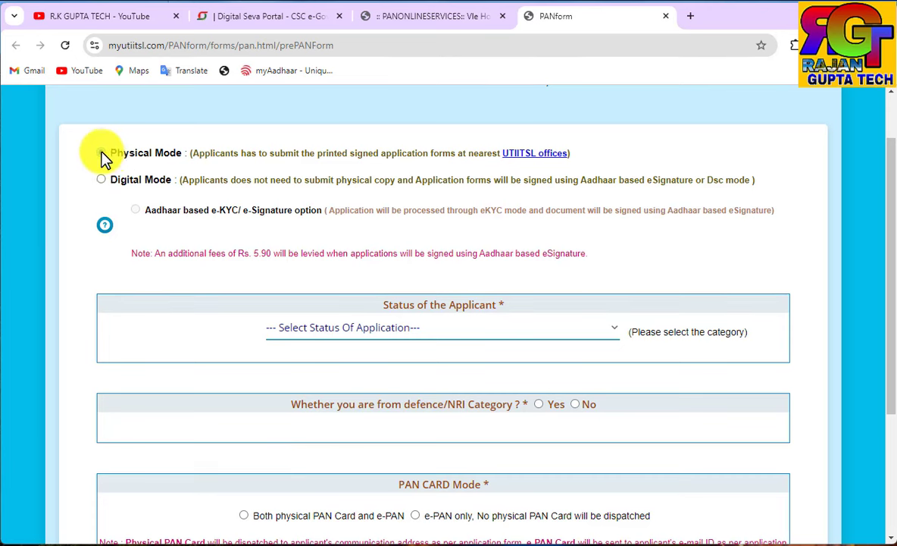
Choose Physical Mode, Individual status, No for defence/NRI, and both physical PAN card and e-PAN, then submit.
left_click(102, 154)
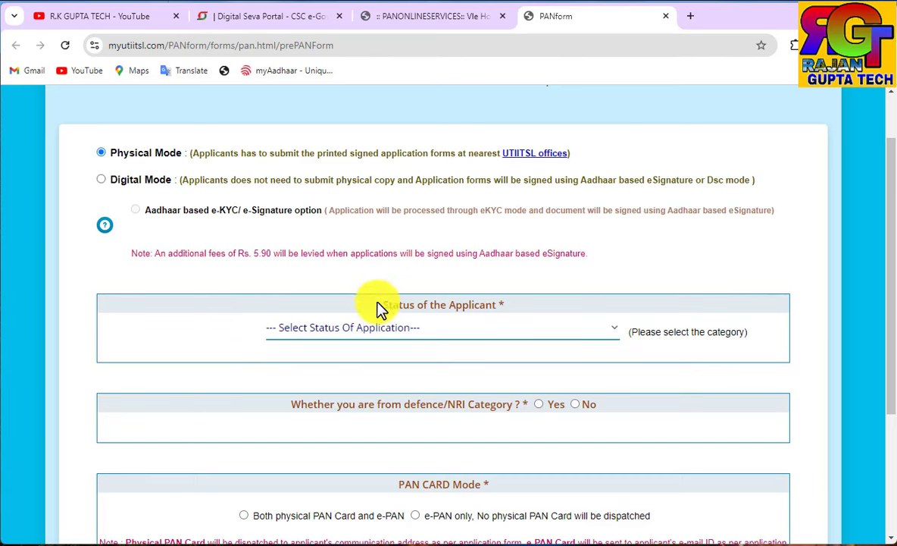
left_click(401, 327)
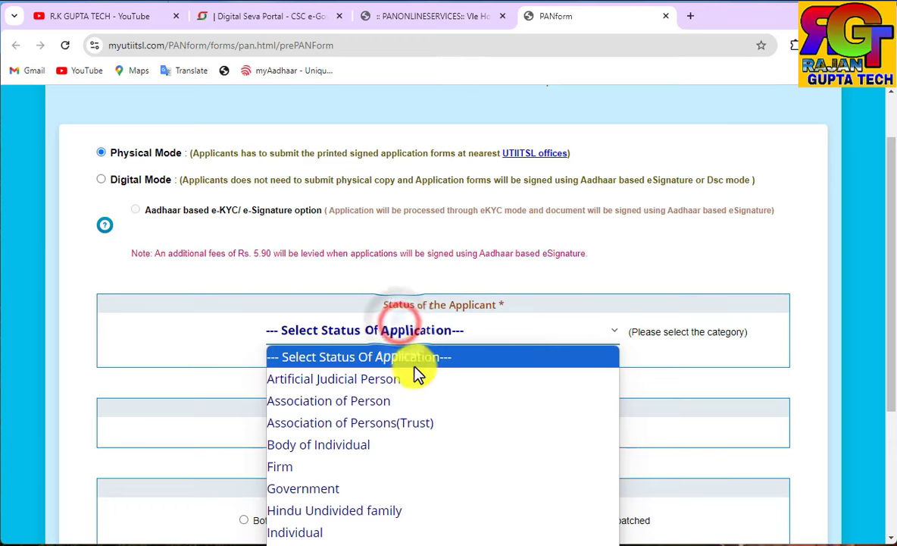
left_click(316, 530)
scroll(361, 340, "down", 1)
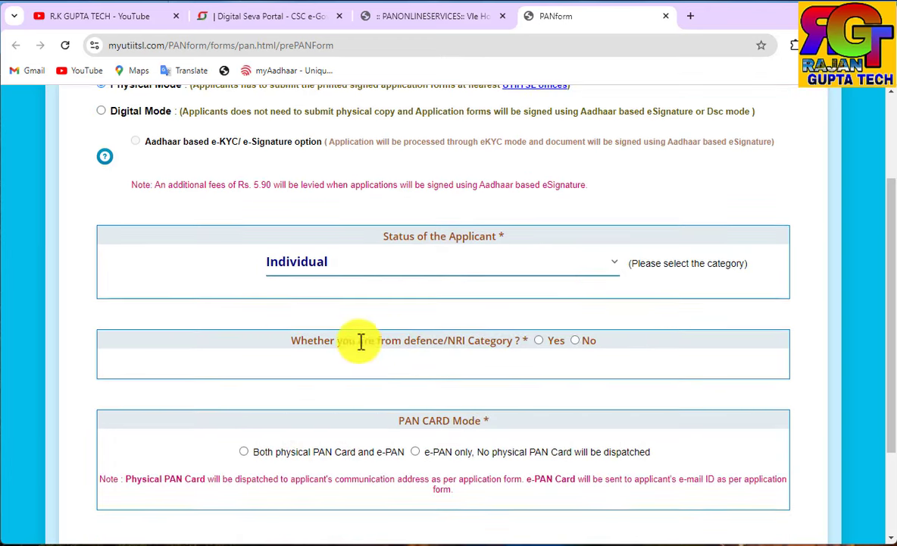
left_click(575, 341)
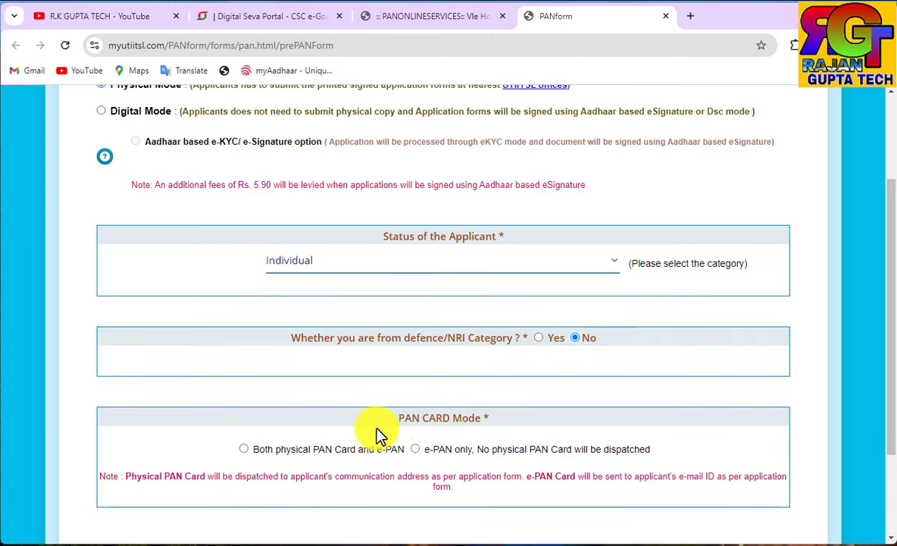
scroll(492, 421, "down", 1)
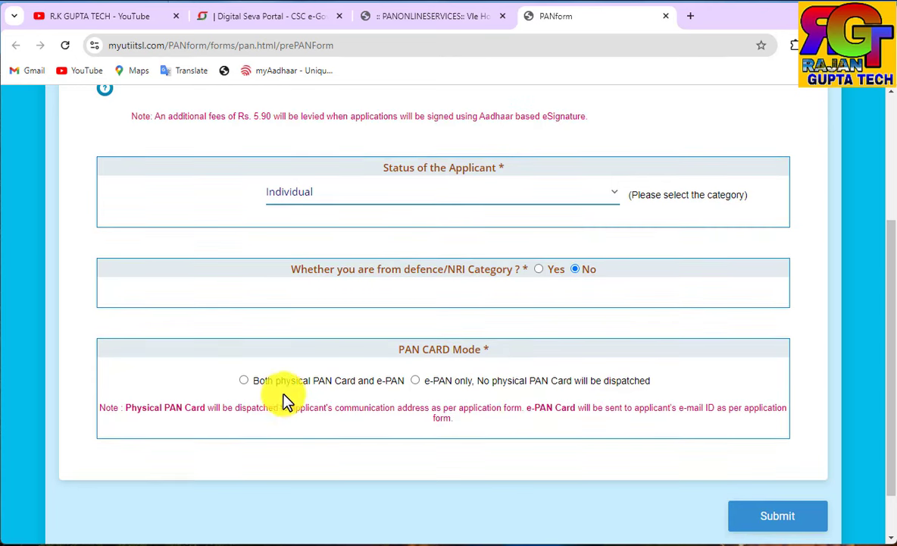
left_click(244, 381)
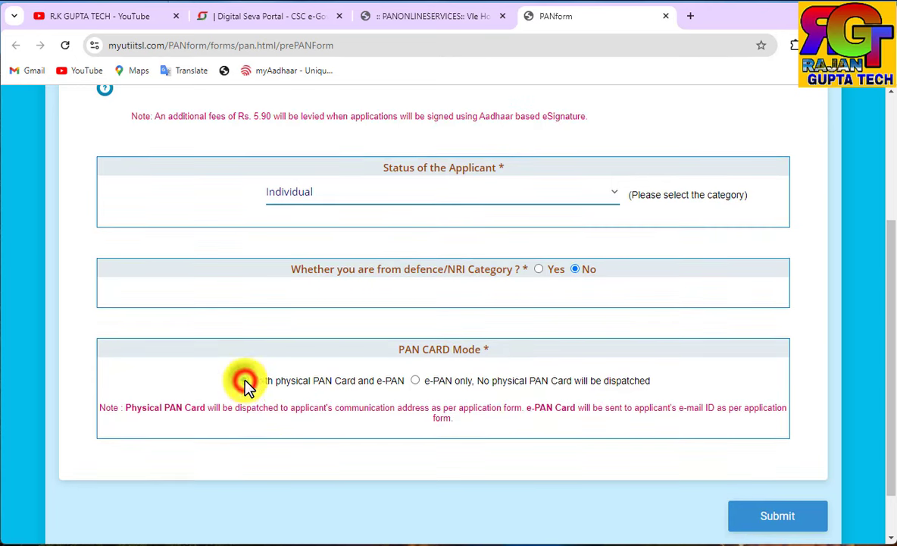
scroll(705, 460, "down", 1)
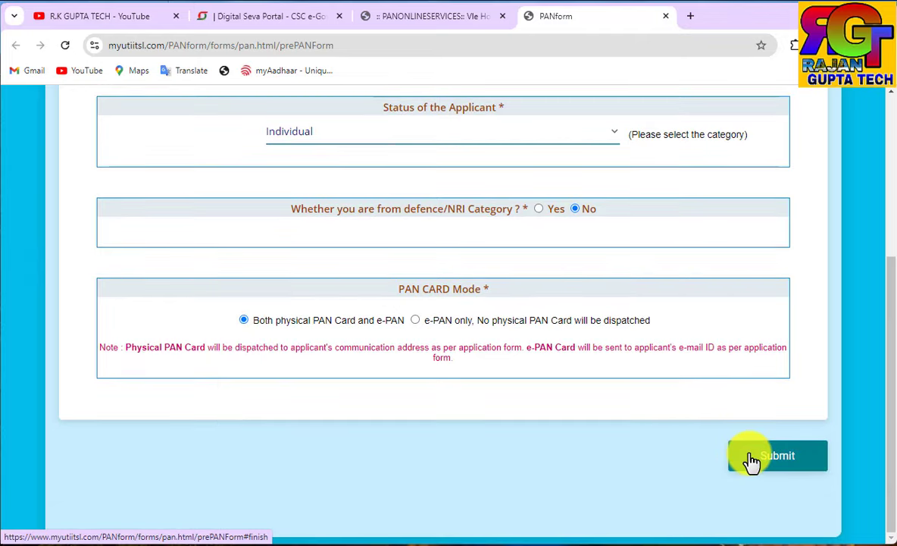
left_click(750, 458)
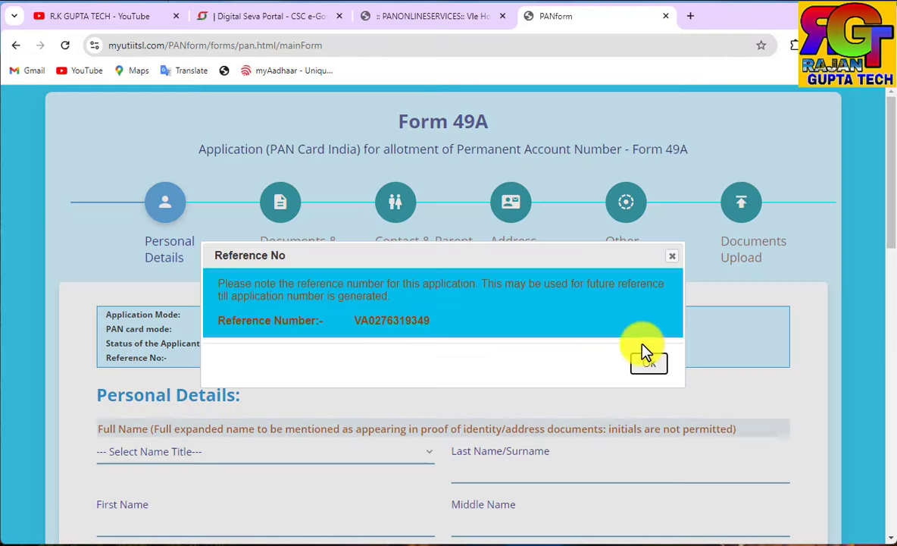
Dismiss the reference number notice and choose KUMARI as the applicant's name title.
left_click(647, 364)
scroll(467, 352, "down", 3)
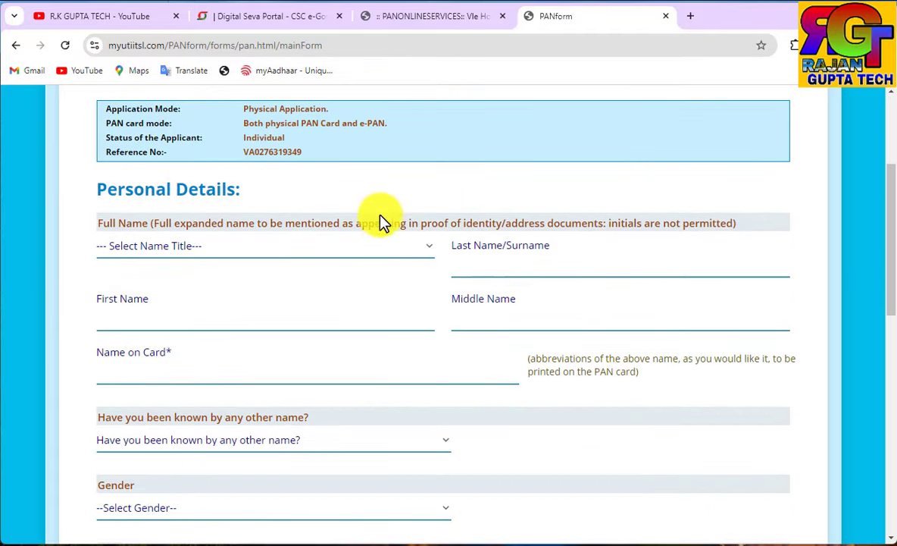
left_click(164, 249)
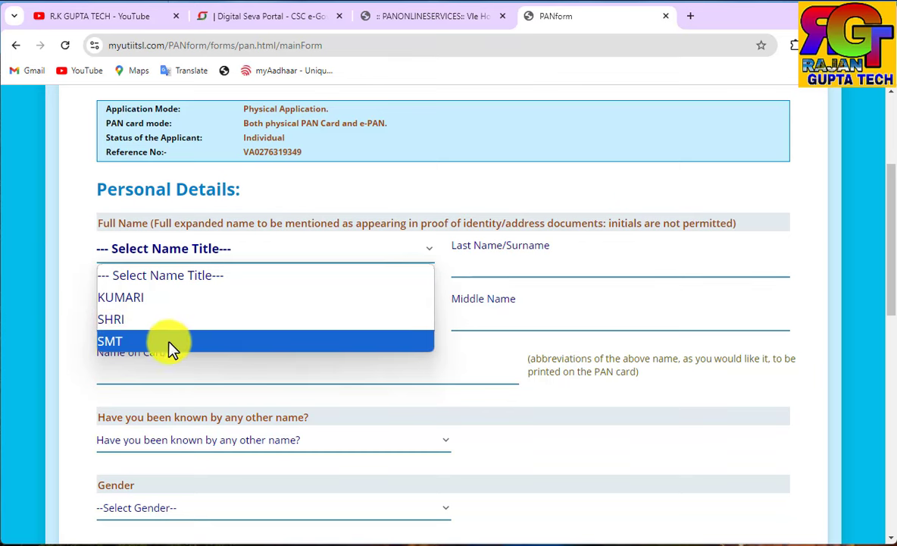
left_click(137, 302)
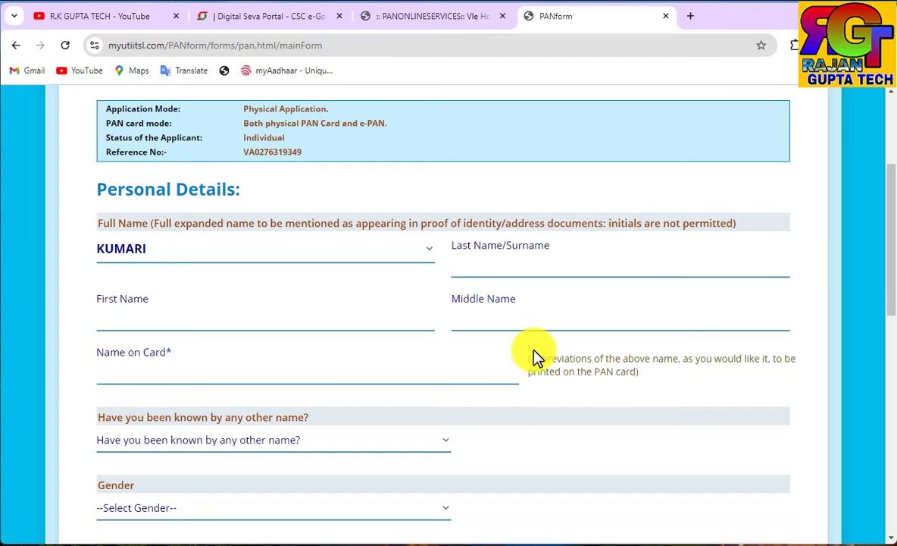
scroll(537, 356, "down", 1)
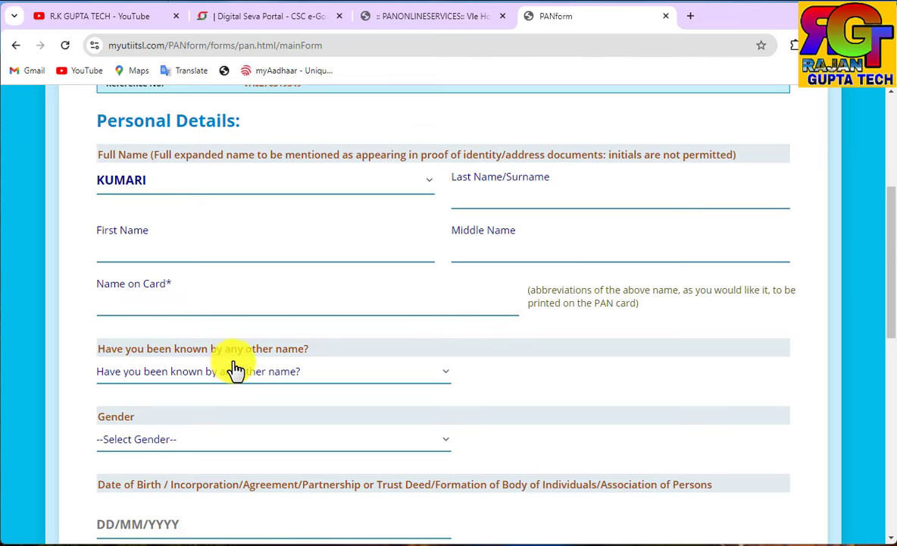
Answer NO to 'Have you been known by any other name?'.
left_click(368, 377)
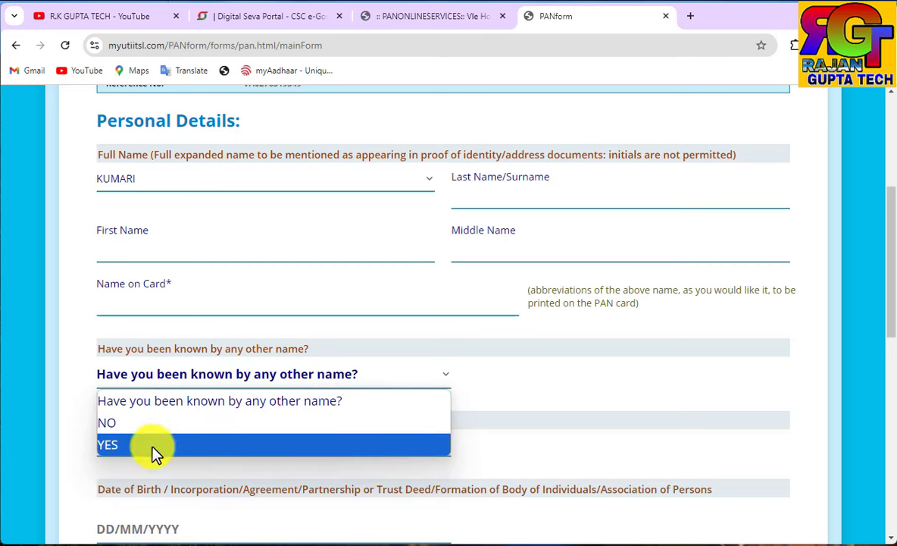
left_click(107, 423)
scroll(280, 410, "down", 1)
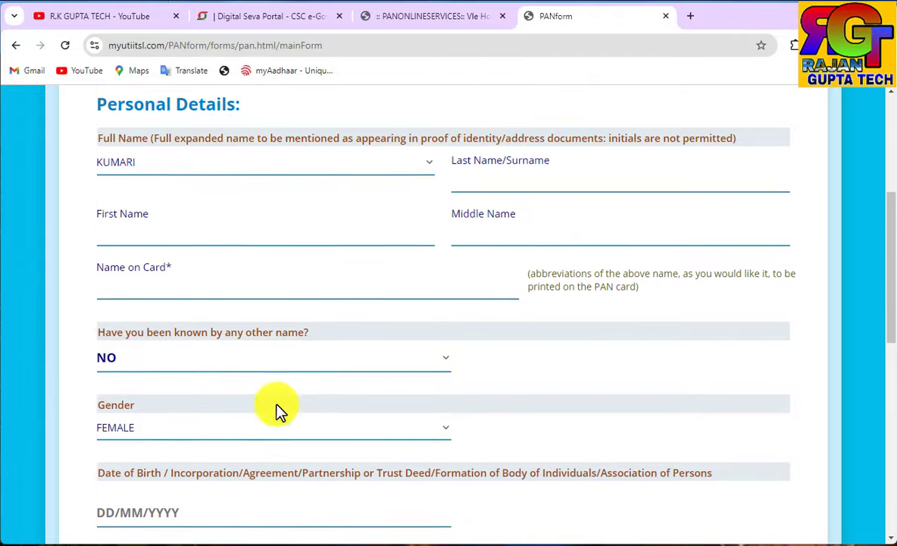
scroll(277, 409, "down", 3)
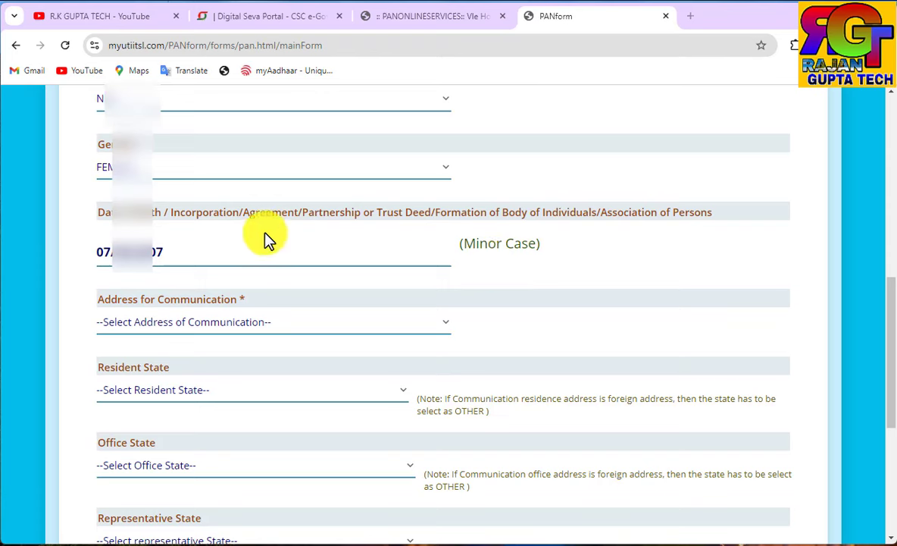
Set the Address for Communication to RESIDENCE.
scroll(239, 376, "down", 1)
scroll(231, 326, "down", 1)
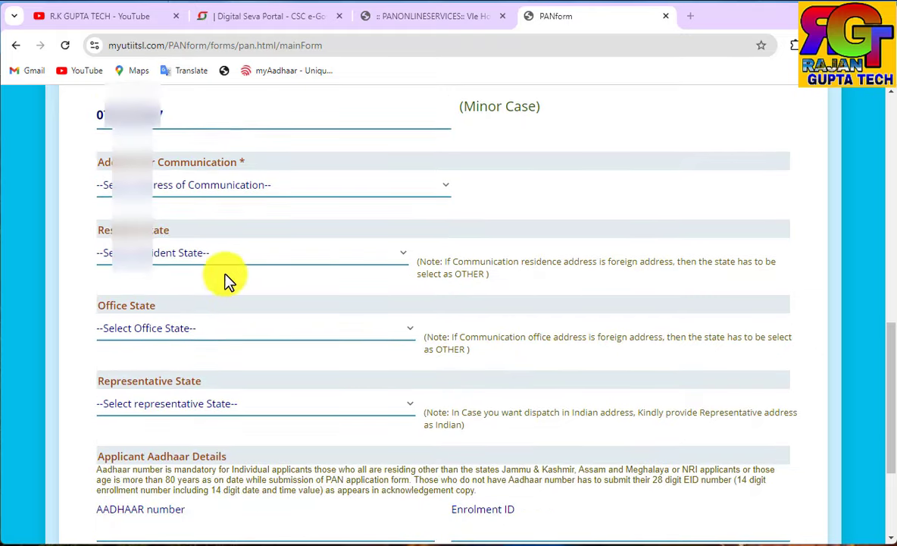
left_click(148, 253)
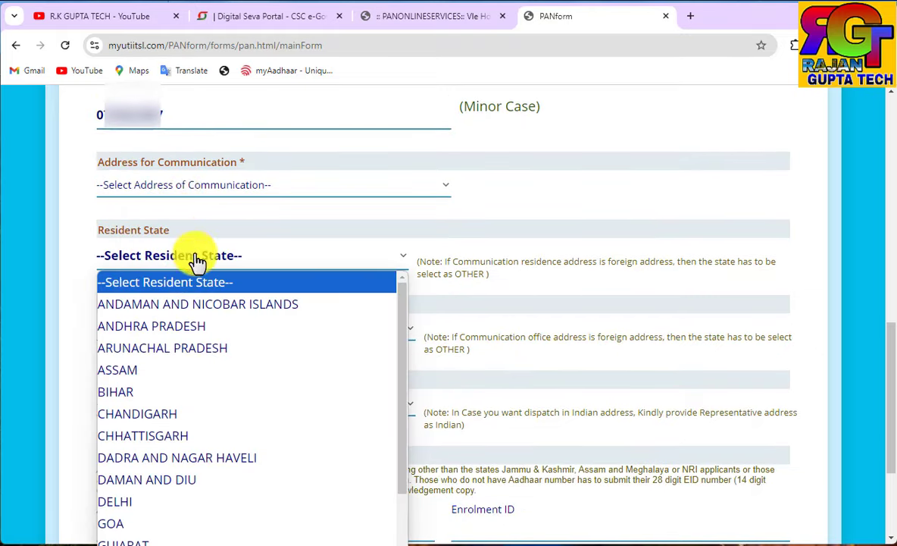
left_click(144, 186)
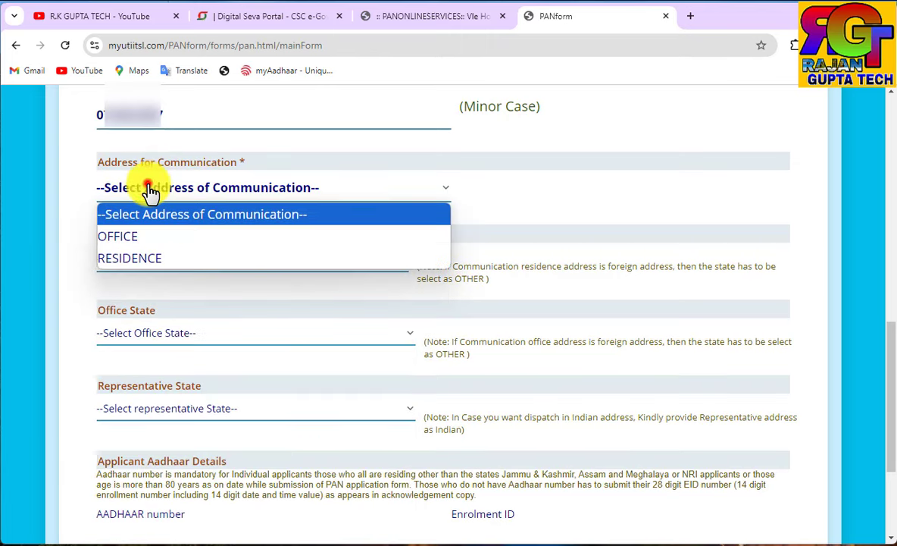
left_click(156, 258)
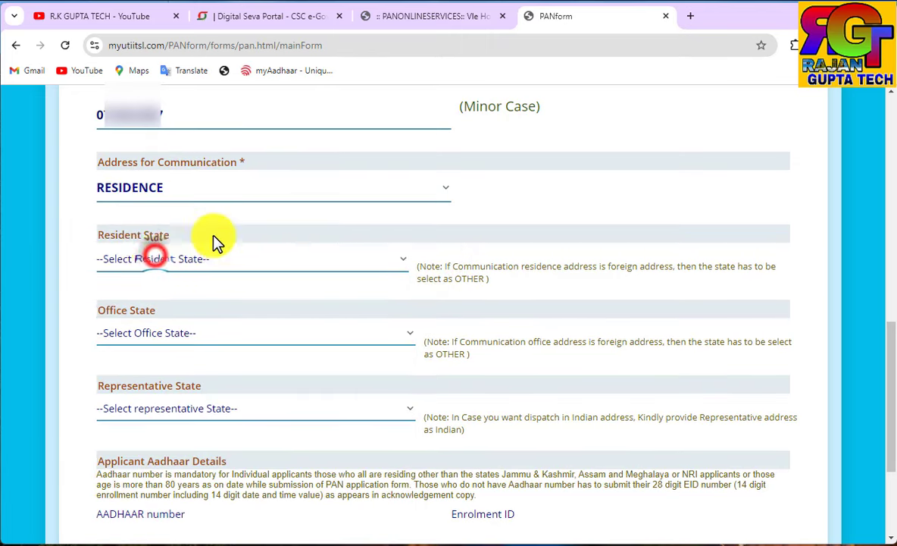
Select UTTARAKHAND as the Resident State.
left_click(175, 262)
scroll(150, 387, "down", 6)
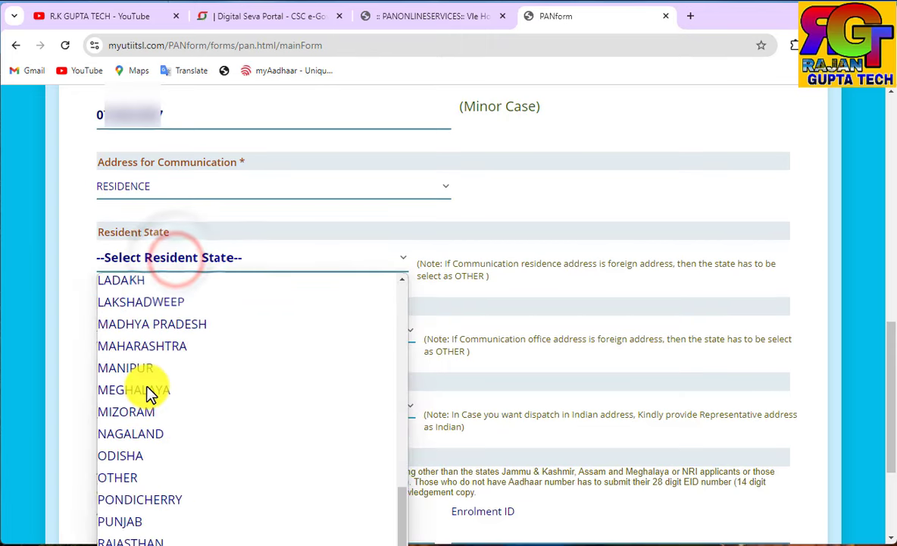
key("u")
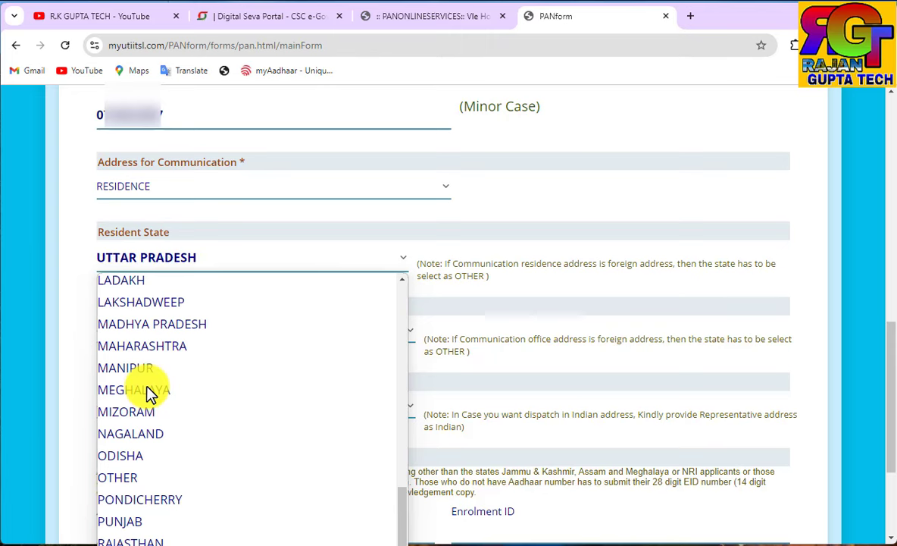
key("Down")
key("Return")
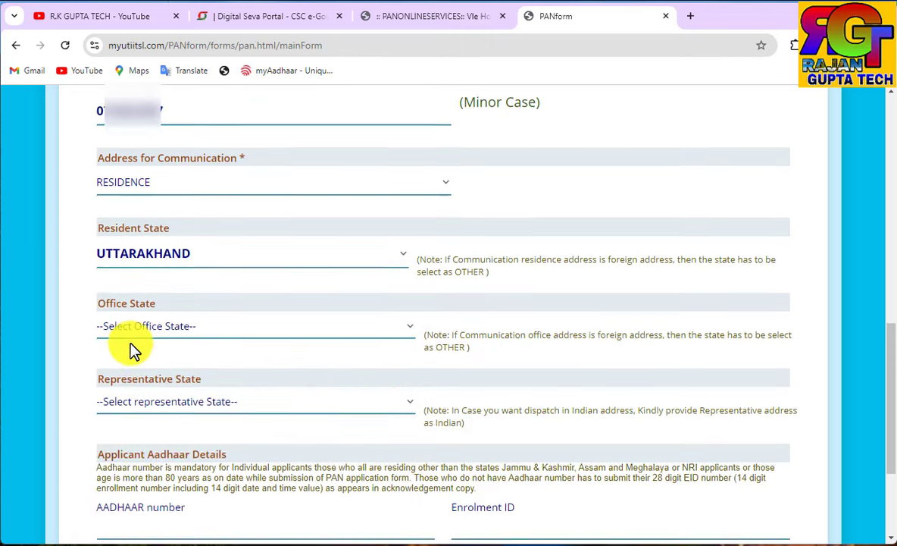
scroll(130, 341, "down", 2)
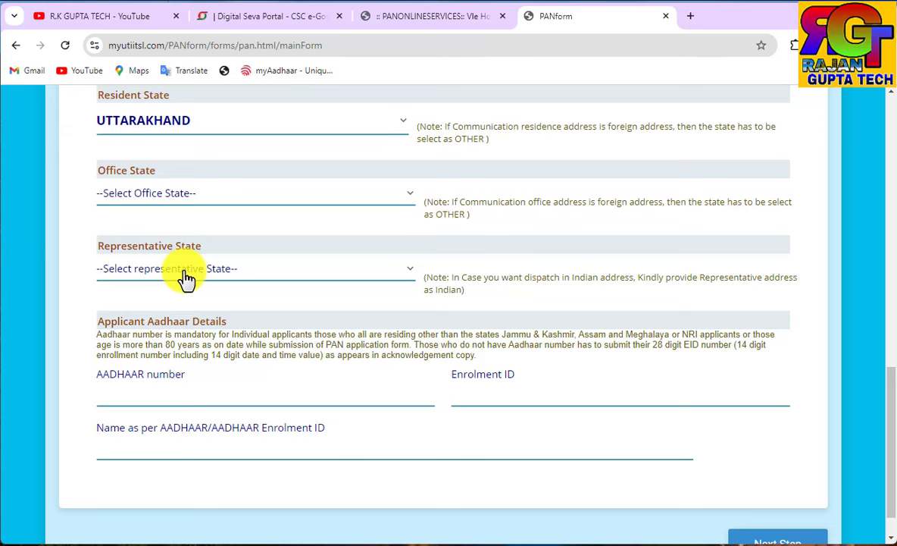
Choose UTTARAKHAND in the Representative State dropdown and scroll to the page bottom.
left_click(186, 277)
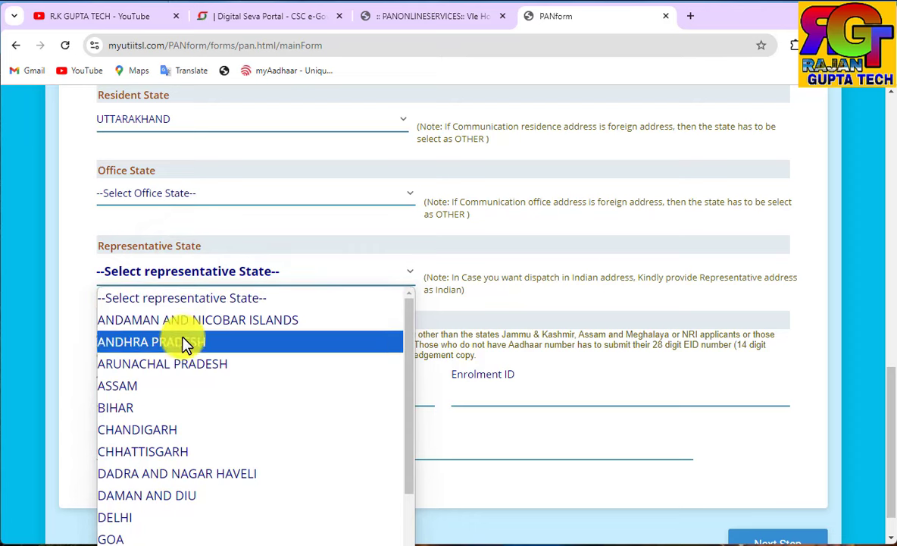
key("u")
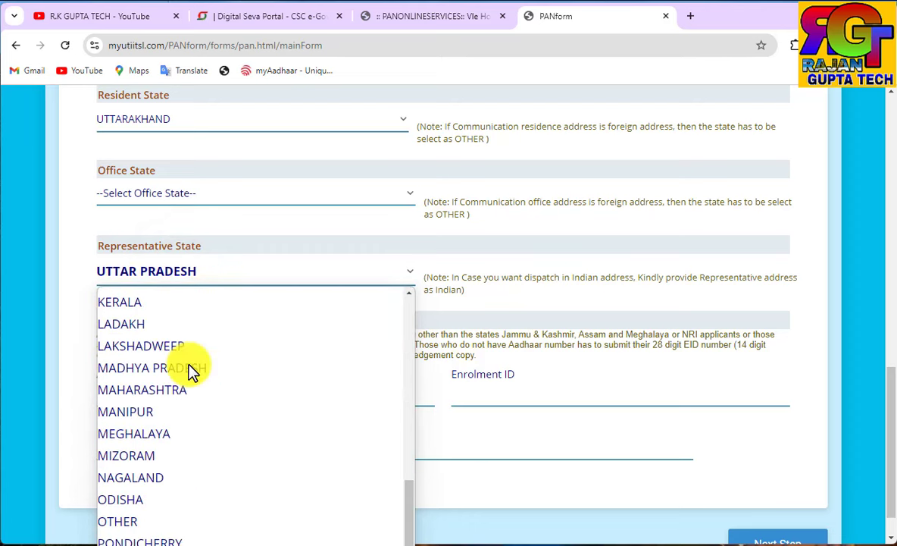
key("u")
key("Return")
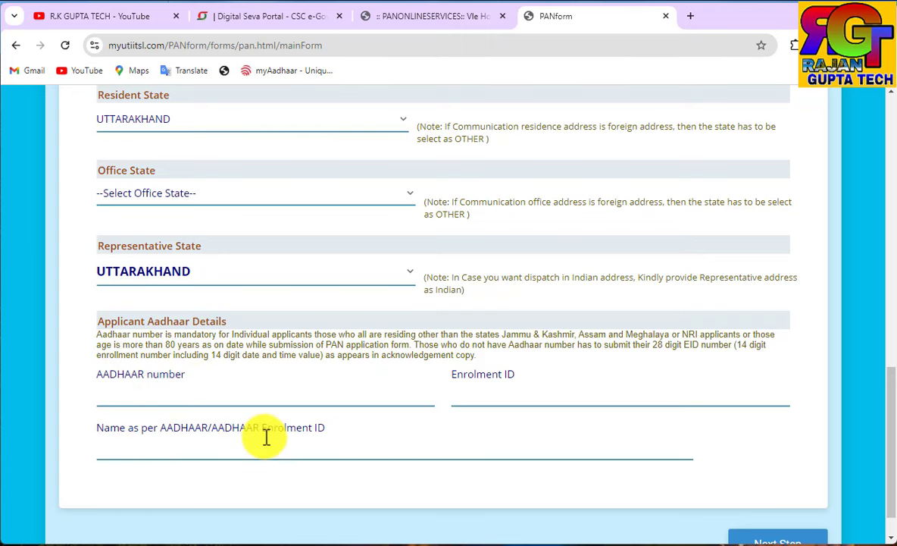
scroll(267, 436, "down", 1)
scroll(267, 436, "down", 1)
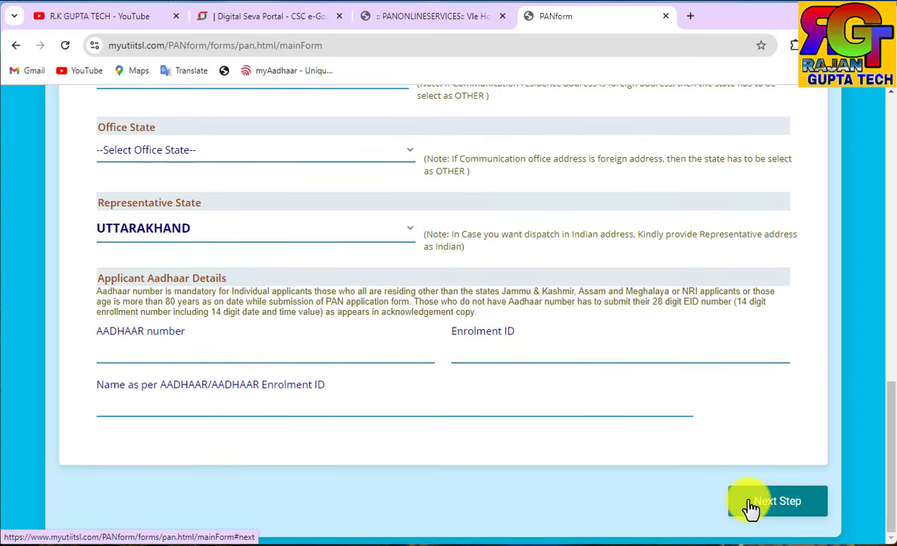
Go to the Documents & Payment step and pick AADHAAR Card issued by UIDAI (In Copy) as address proof.
left_click(778, 500)
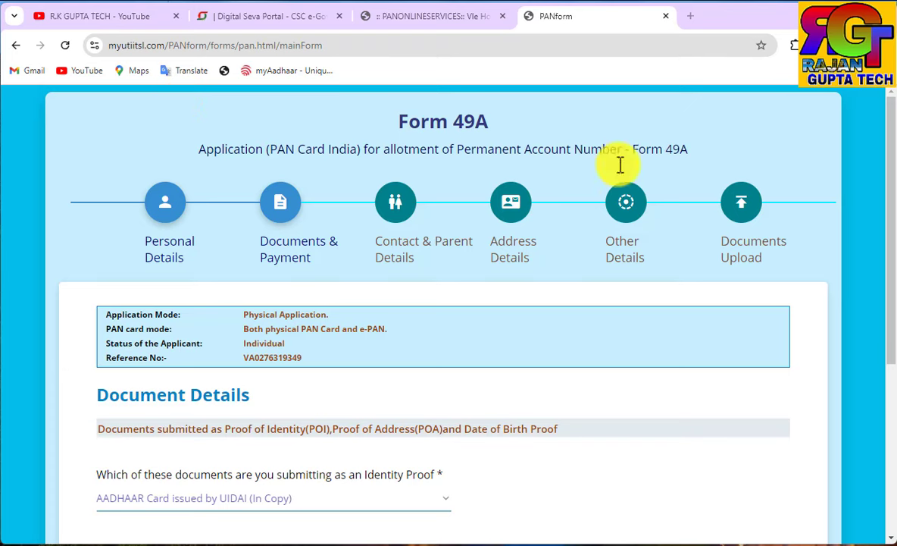
scroll(311, 418, "down", 3)
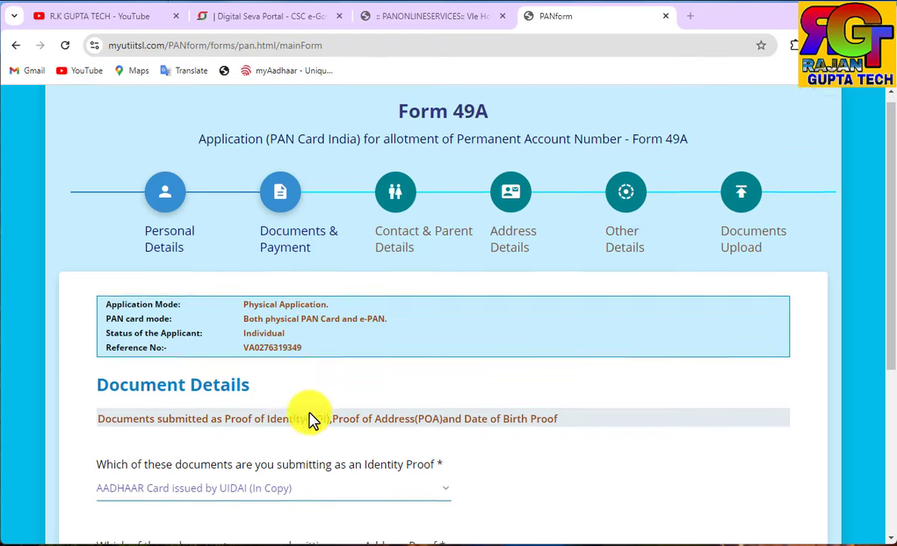
scroll(314, 410, "up", 1)
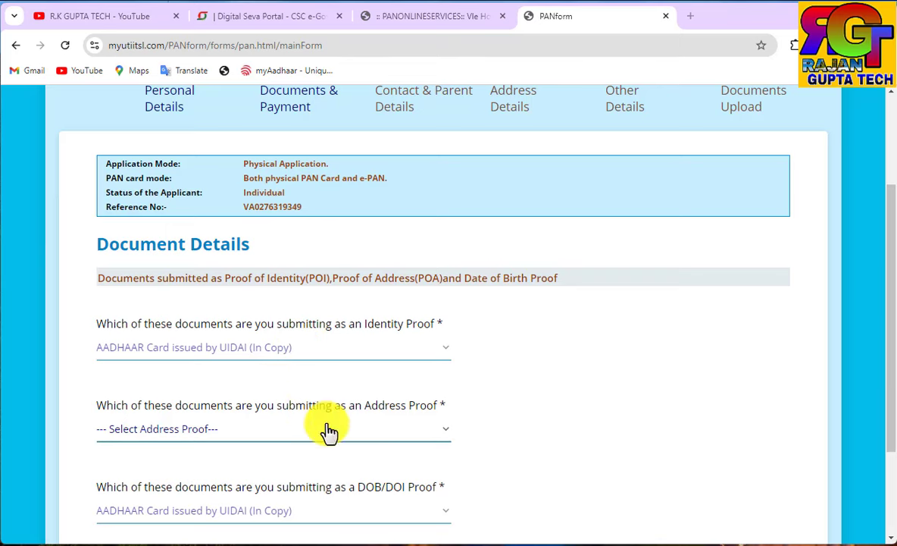
left_click(219, 438)
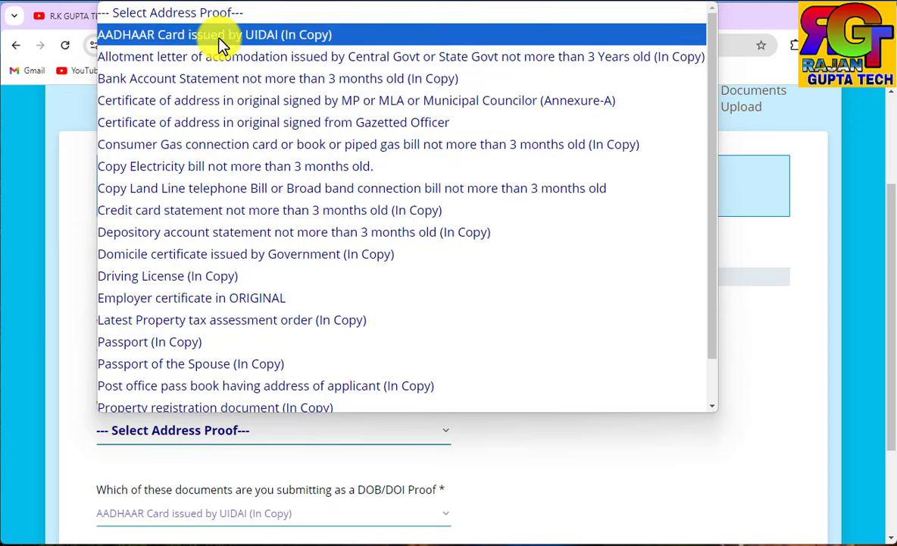
left_click(219, 39)
scroll(295, 371, "down", 2)
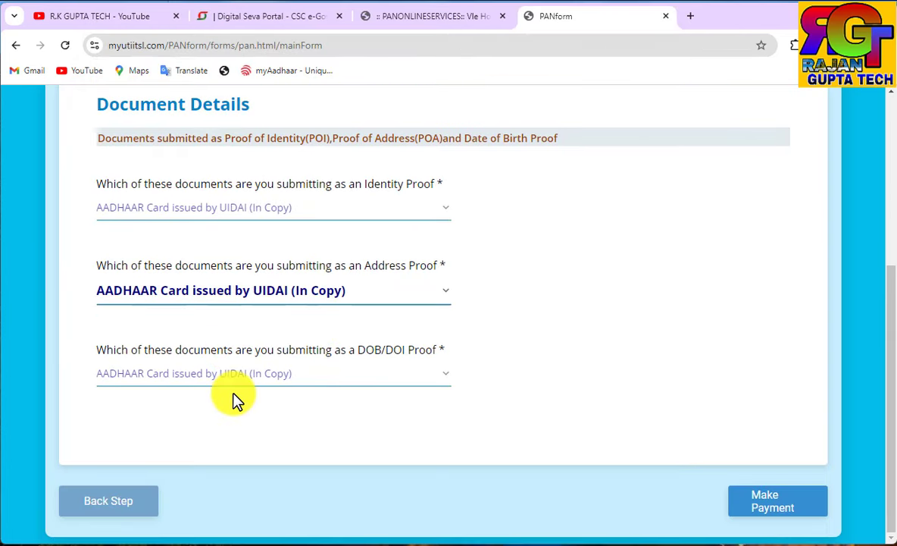
Start the fee payment and validate the CSC Wallet account password.
left_click(774, 509)
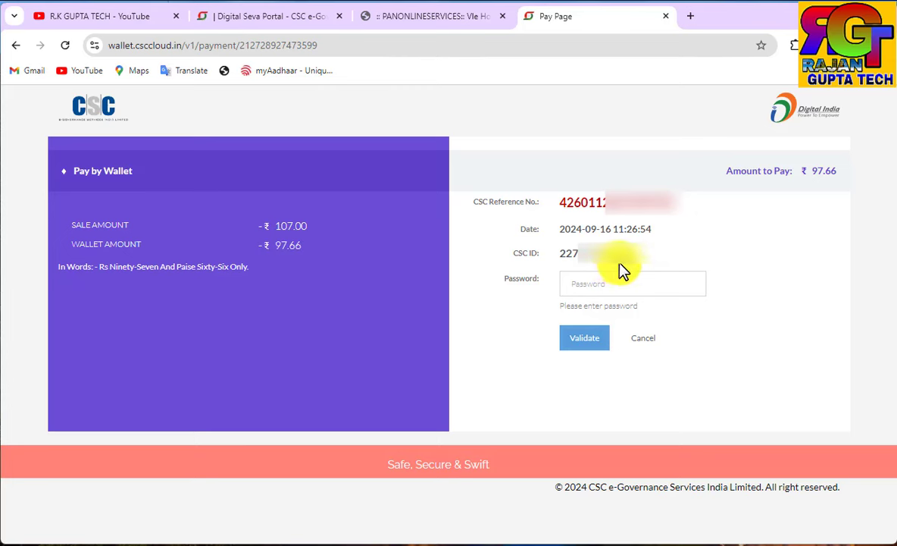
left_click(593, 281)
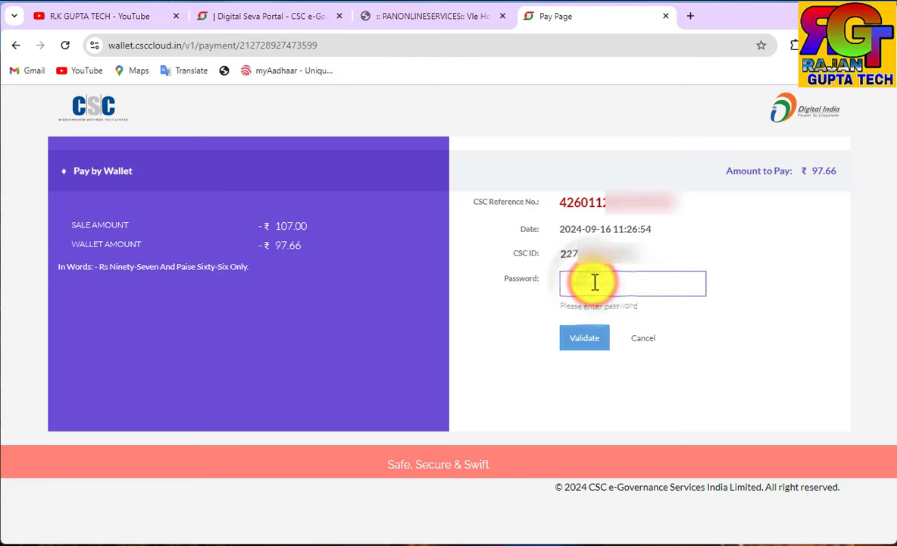
left_click(599, 343)
key("ctrl+v")
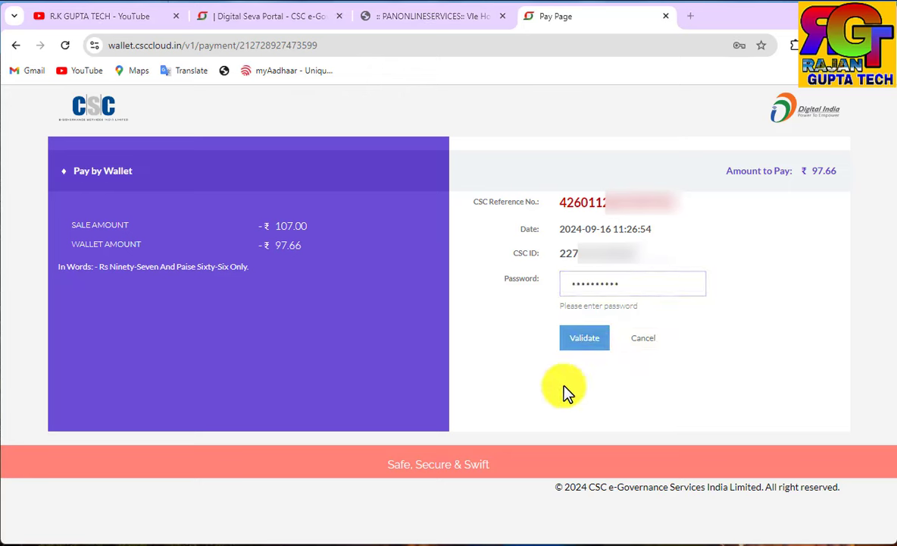
left_click(574, 349)
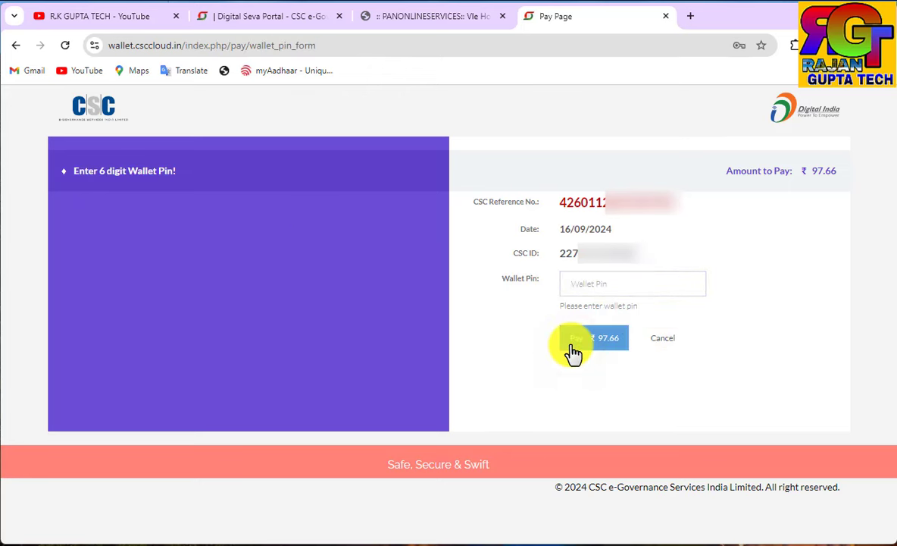
Enter the 6-digit Wallet PIN and pay ₹97.66.
left_click(596, 291)
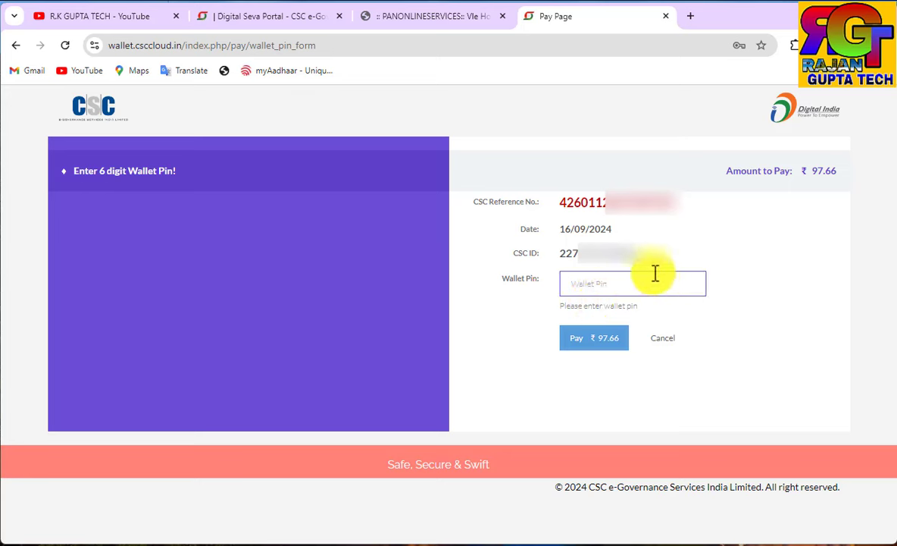
type("•••••")
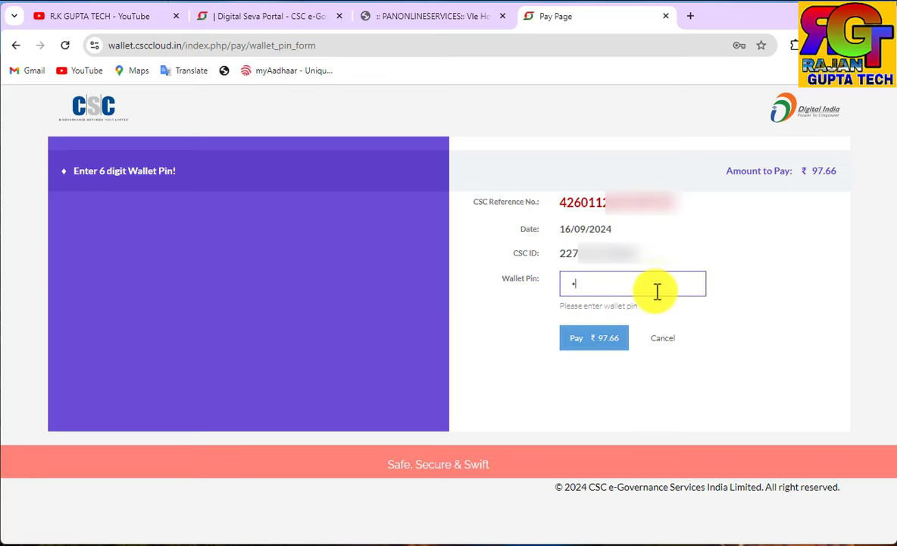
type("•")
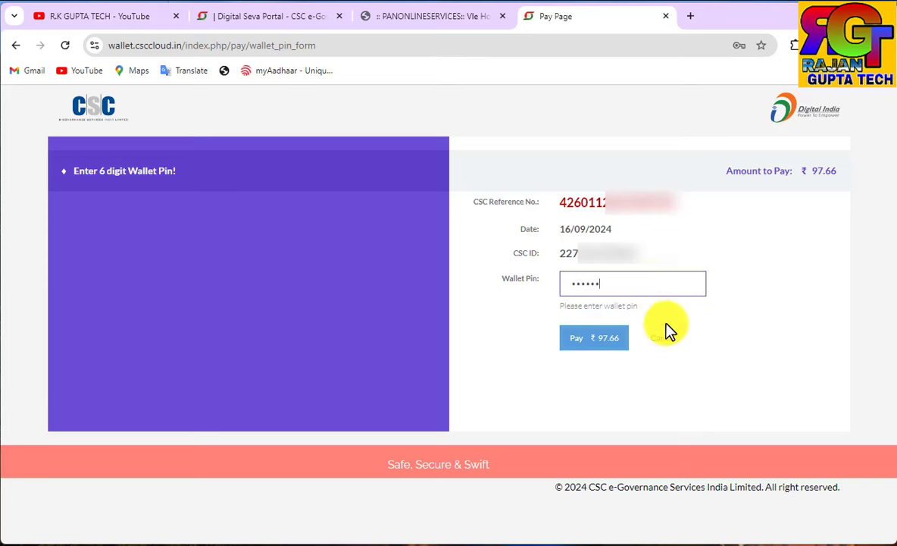
left_click(567, 343)
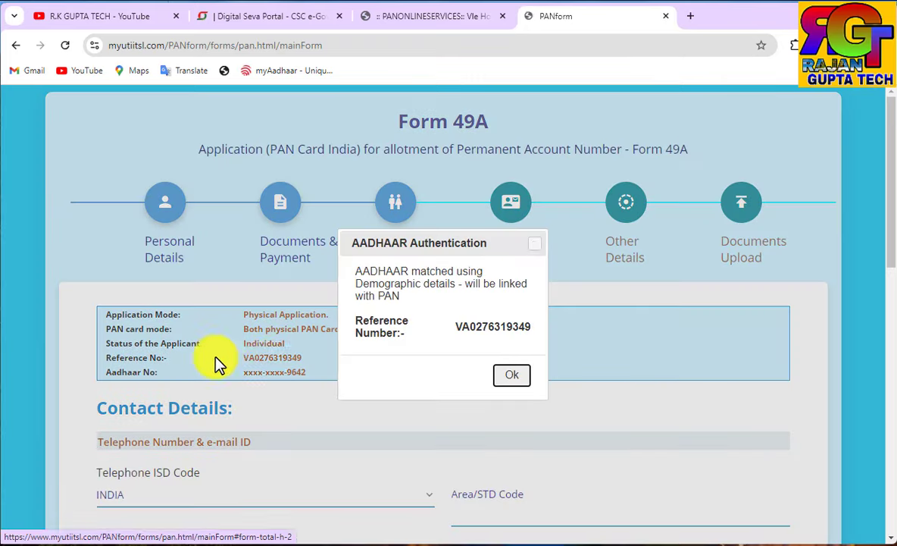
Close the AADHAAR Authentication popup and scroll down to Contact Details.
left_click(503, 376)
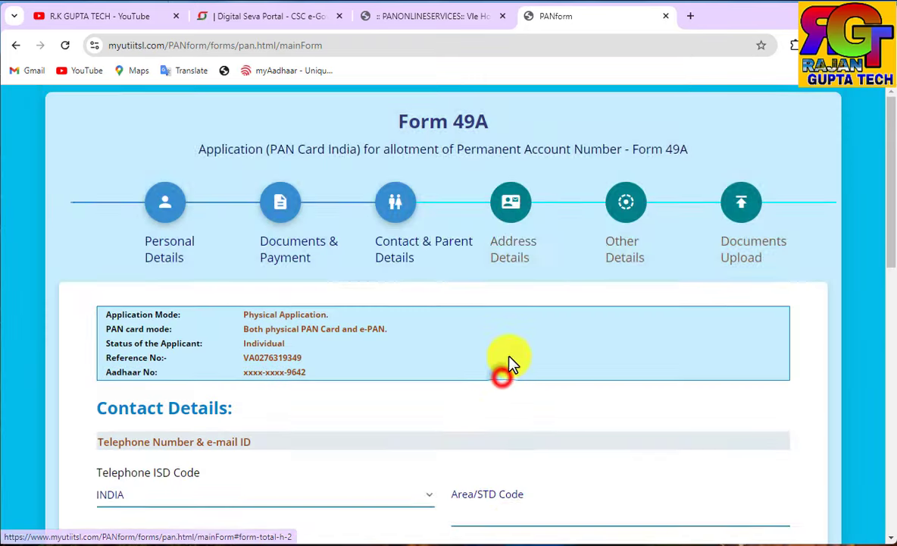
scroll(489, 360, "down", 4)
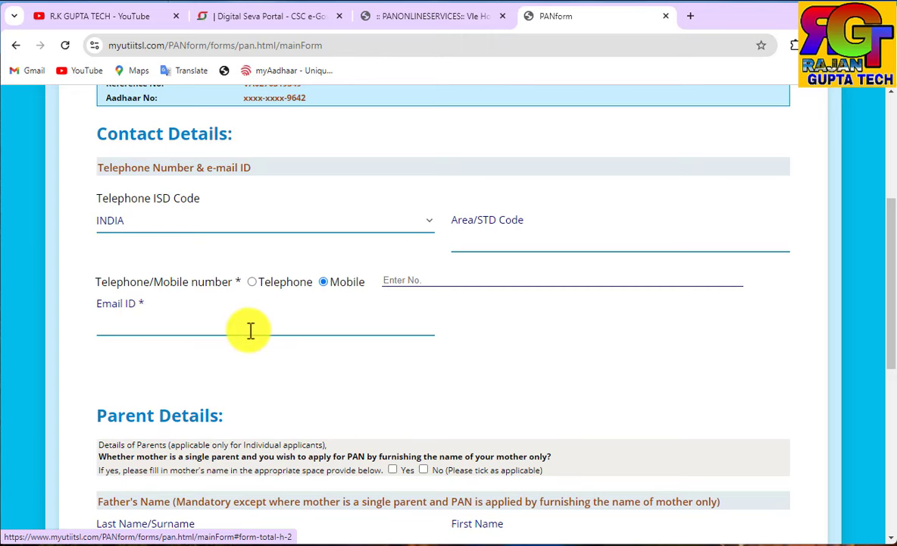
Answer Yes to the single-parent question so only the mother's name is kept and printed.
scroll(254, 328, "down", 3)
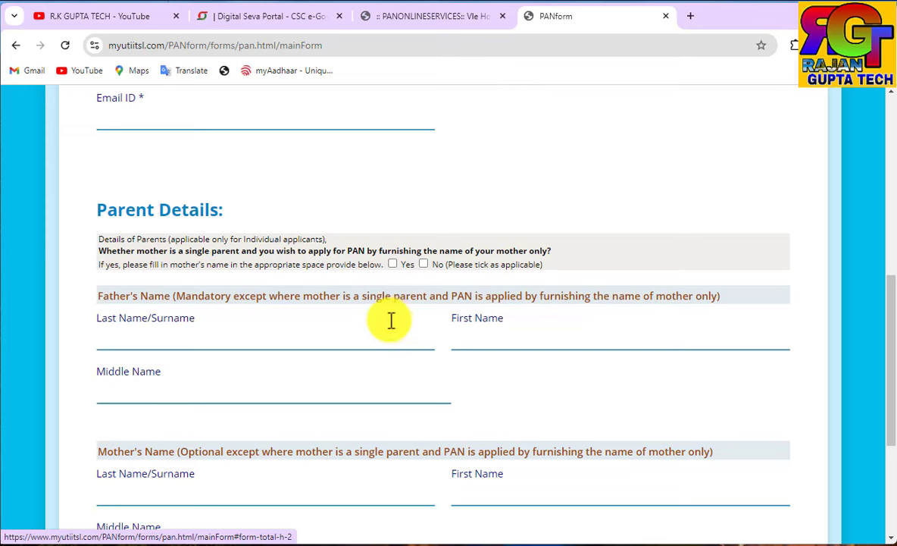
left_click(423, 265)
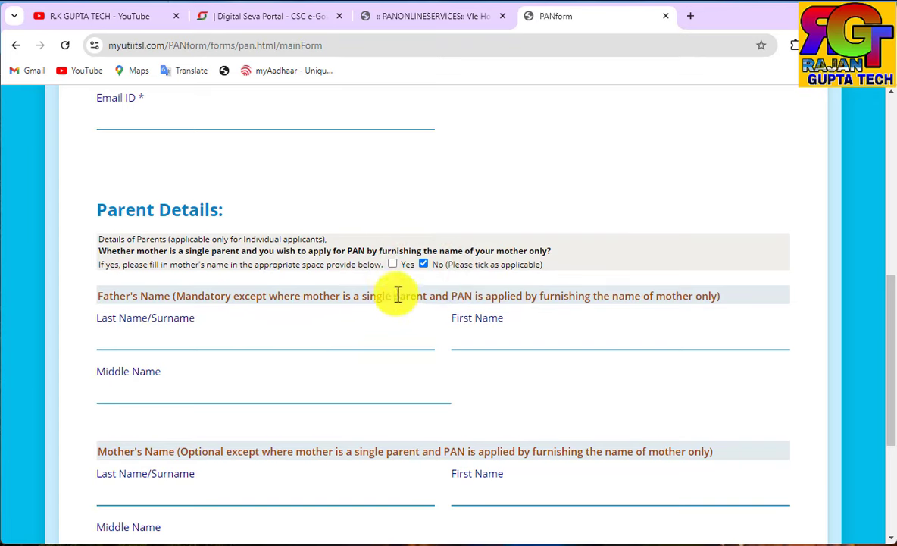
left_click(393, 263)
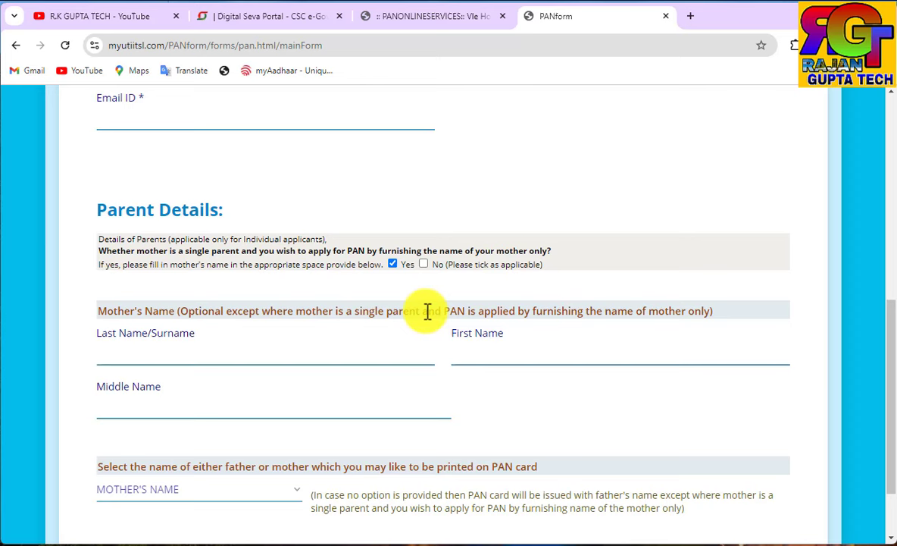
left_click(423, 264)
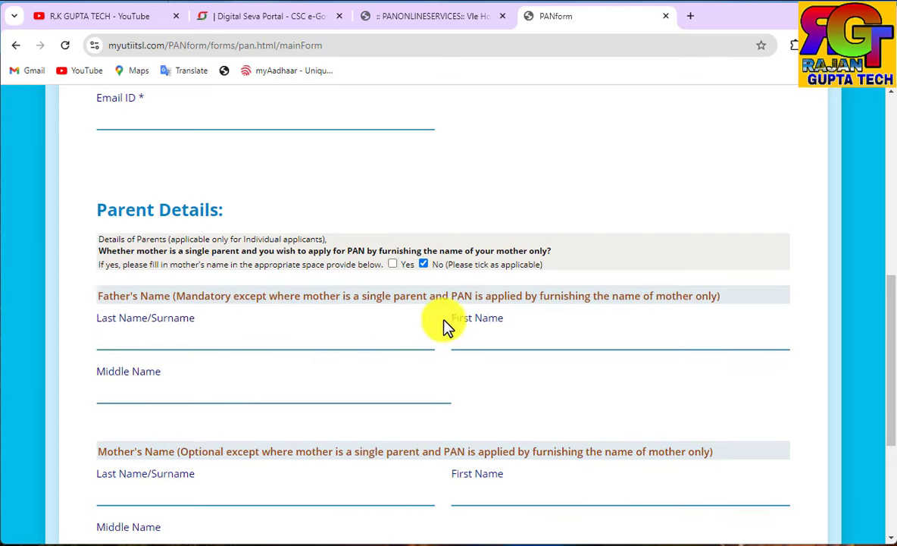
left_click(392, 264)
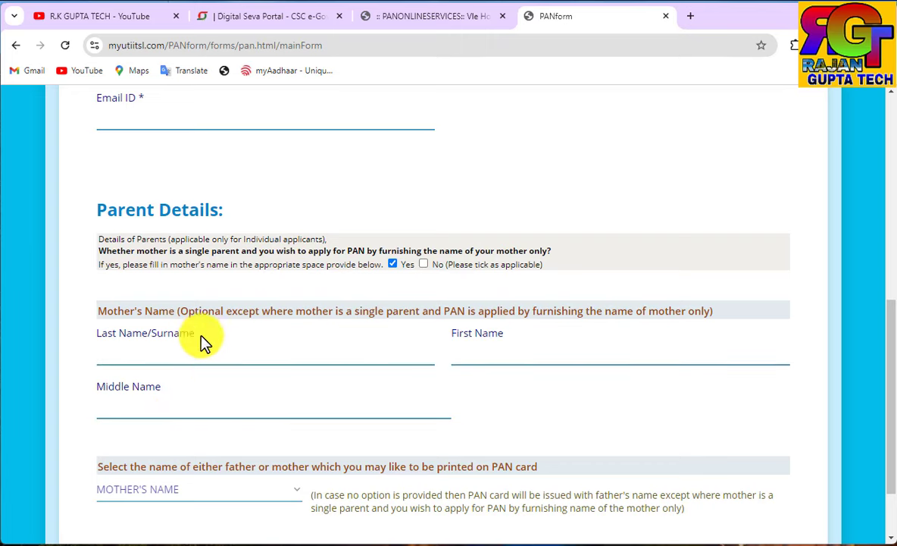
scroll(216, 379, "down", 2)
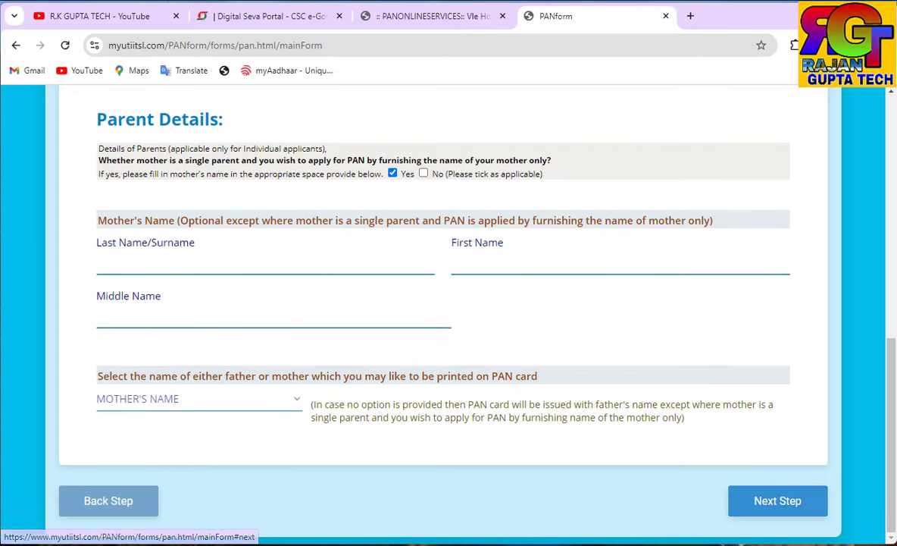
Advance to Address Details and enter 'C/O' as the residential Flat/Door/Block Number.
left_click(777, 500)
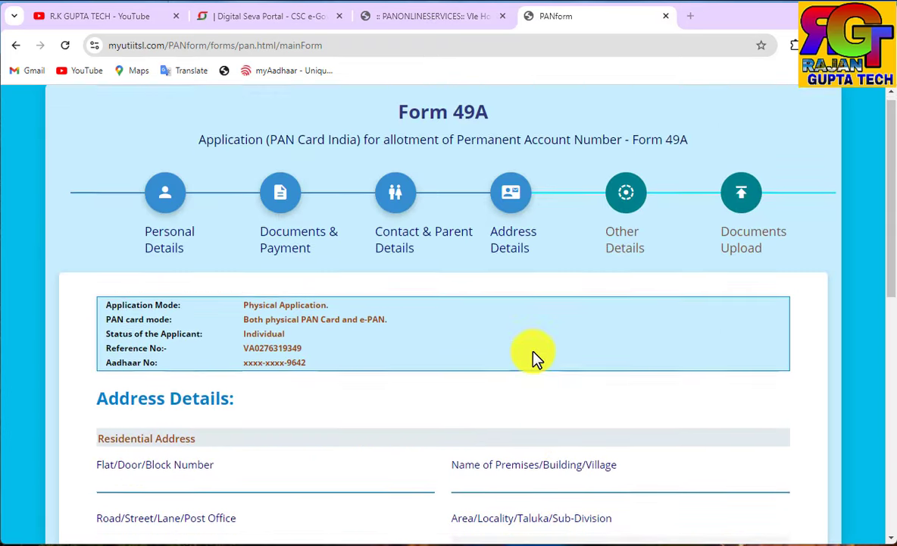
scroll(536, 358, "down", 3)
scroll(531, 334, "down", 1)
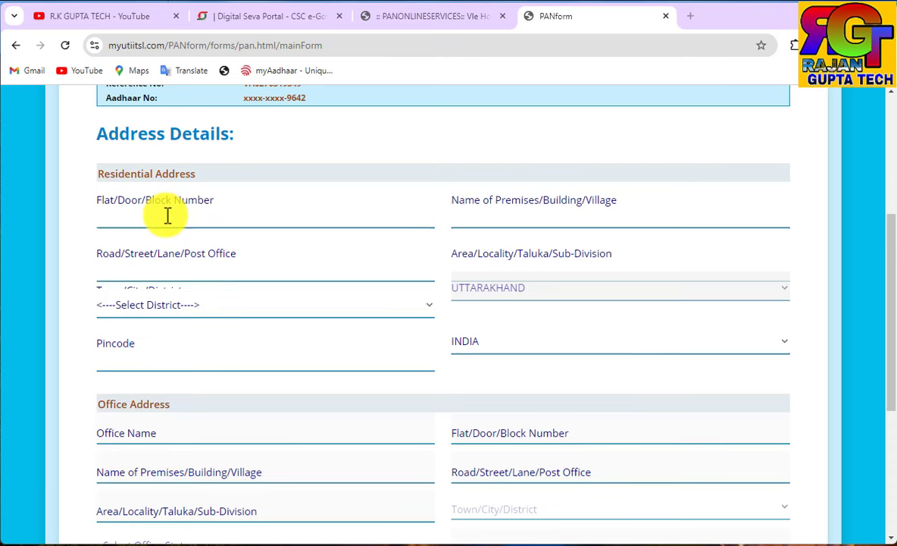
left_click(119, 220)
type("C/")
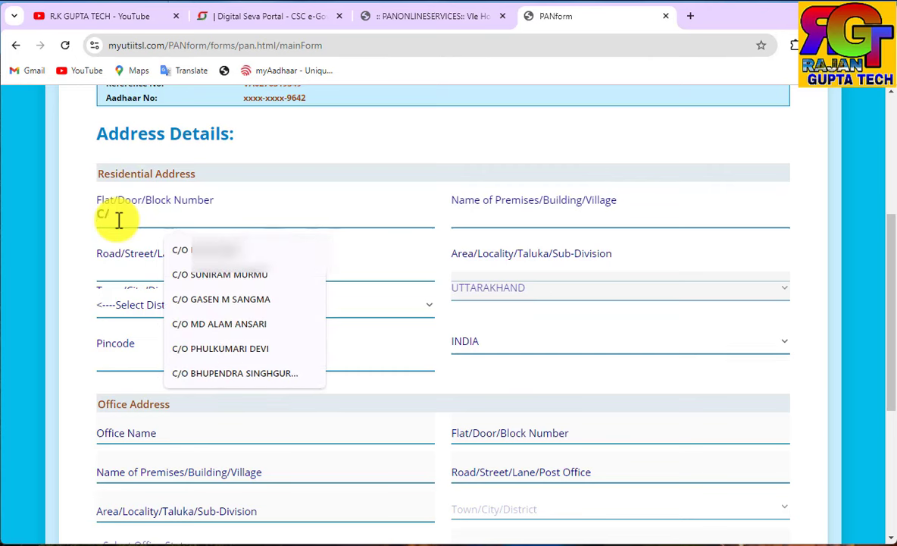
type("O")
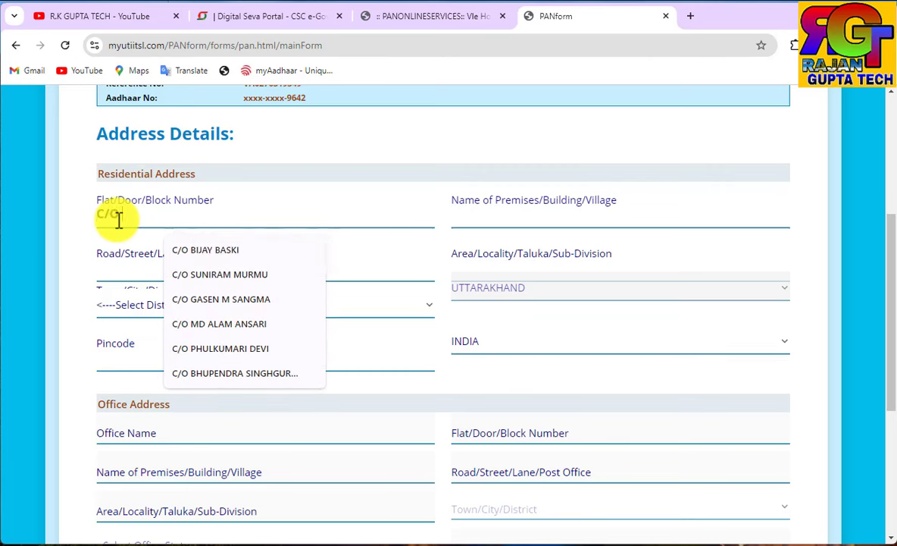
left_click(110, 223)
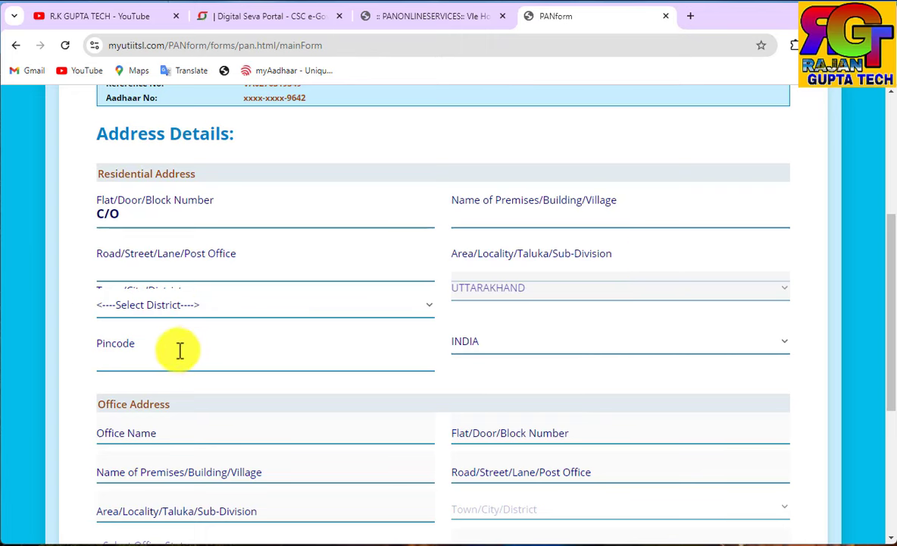
scroll(243, 360, "down", 3)
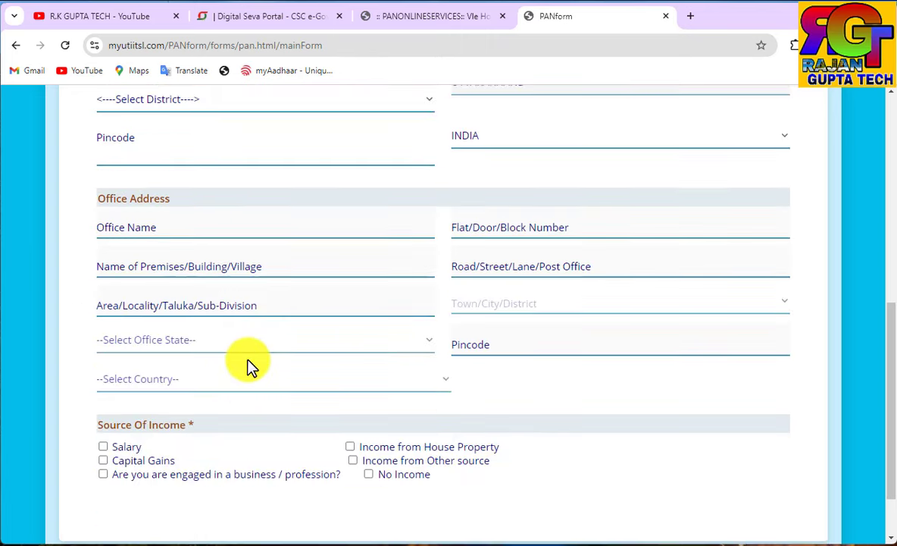
scroll(250, 365, "down", 1)
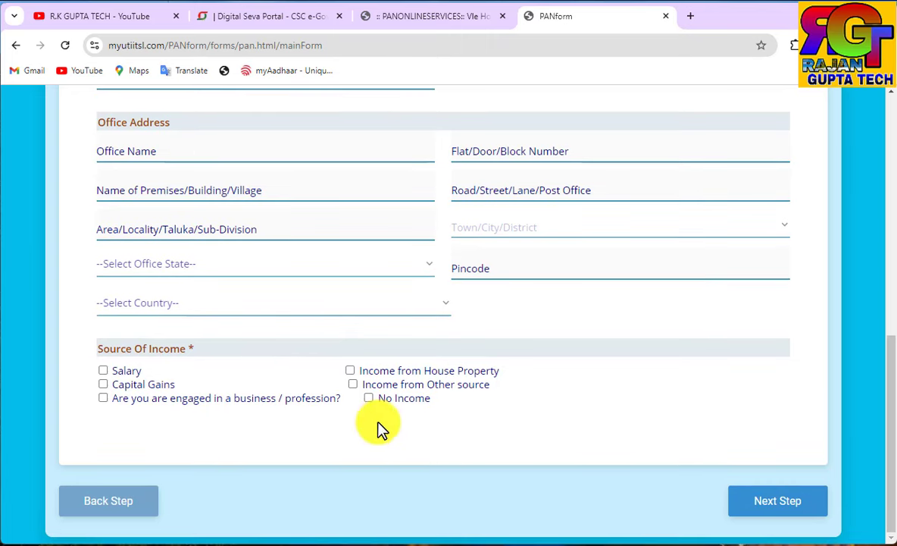
Tick No Income as the applicant's source of income and accept the warning.
left_click(368, 398)
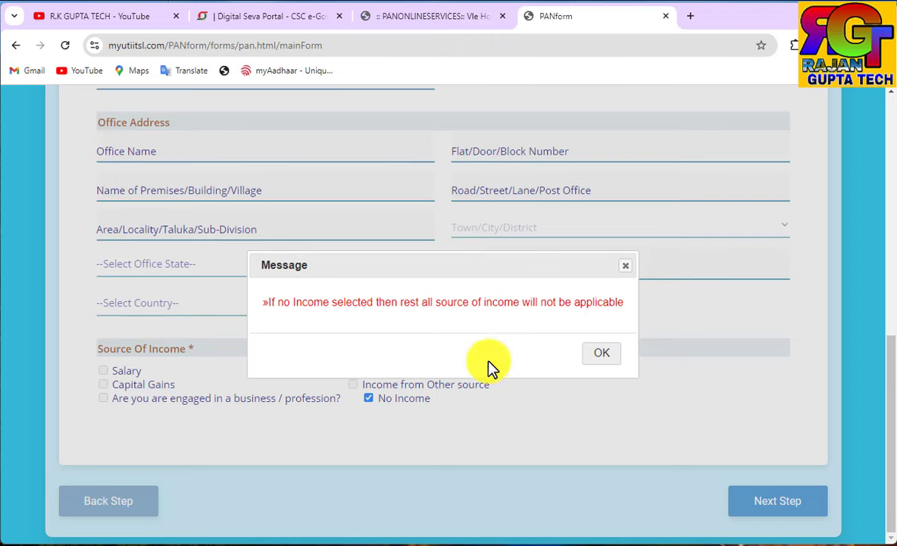
left_click(594, 363)
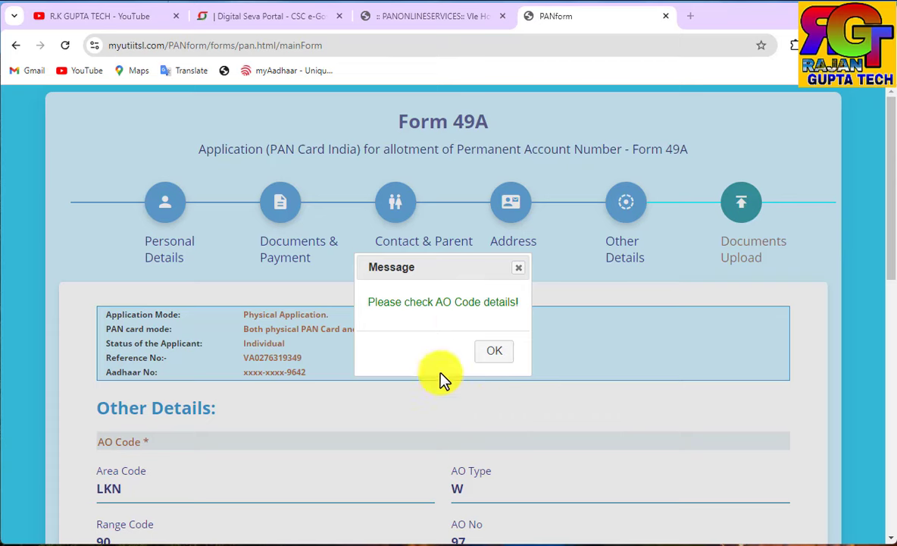
Accept the AO Code notice (Range Code 90, AO No 97) and pick SMT as the representative assessee's title.
left_click(488, 353)
scroll(368, 416, "down", 4)
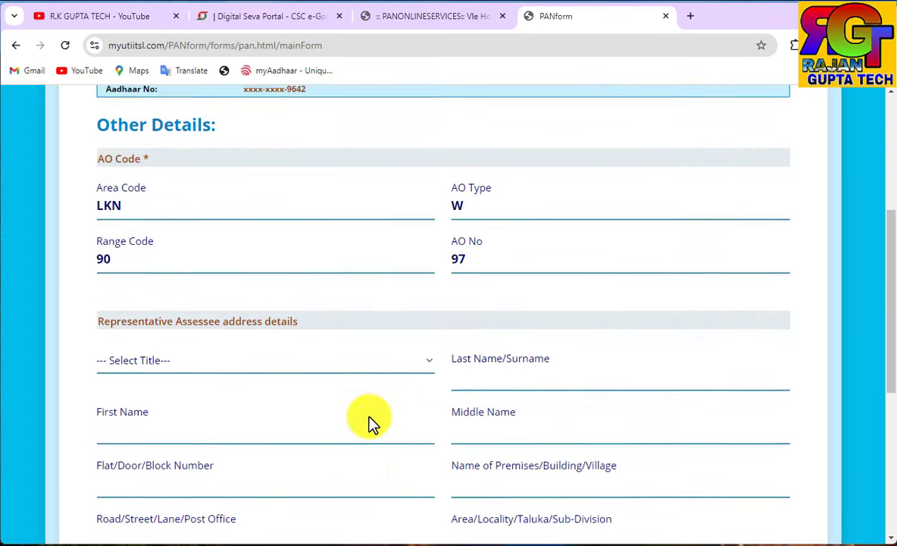
scroll(368, 419, "down", 2)
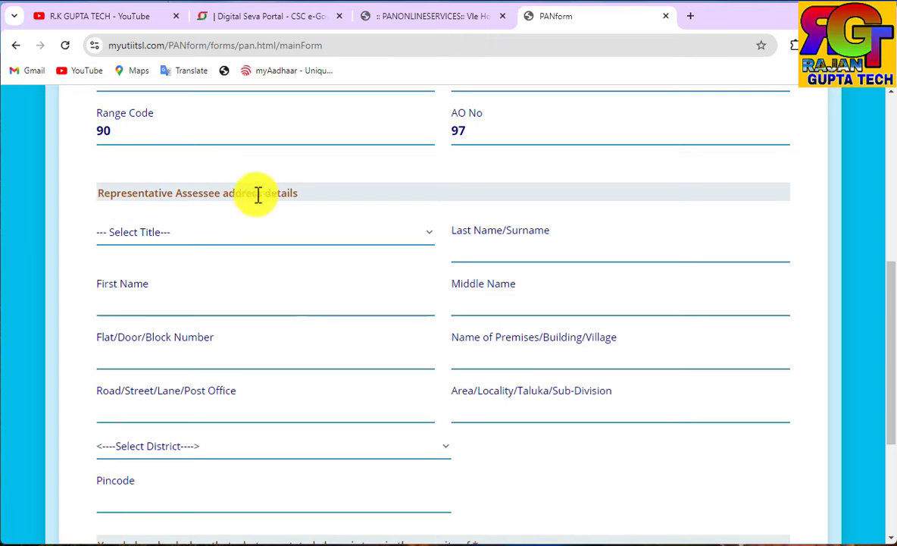
scroll(293, 200, "down", 1)
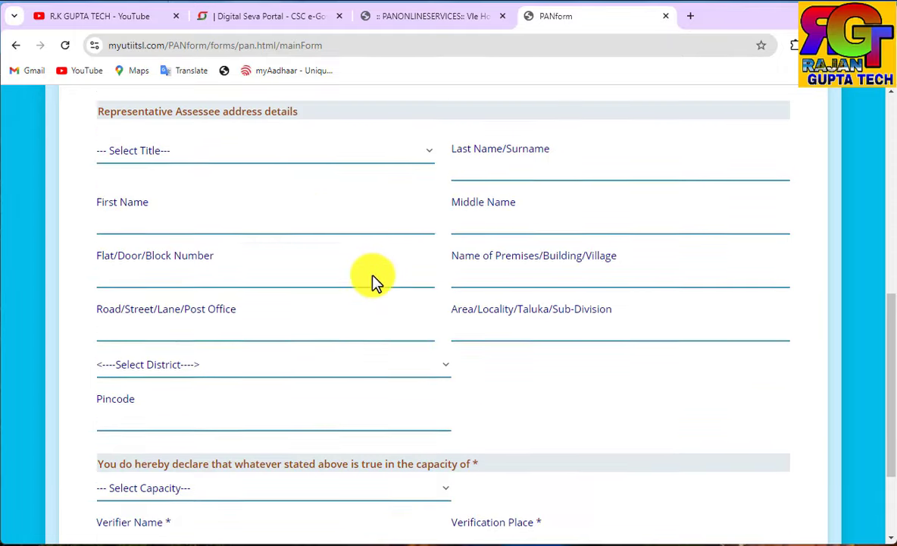
scroll(372, 275, "up", 1)
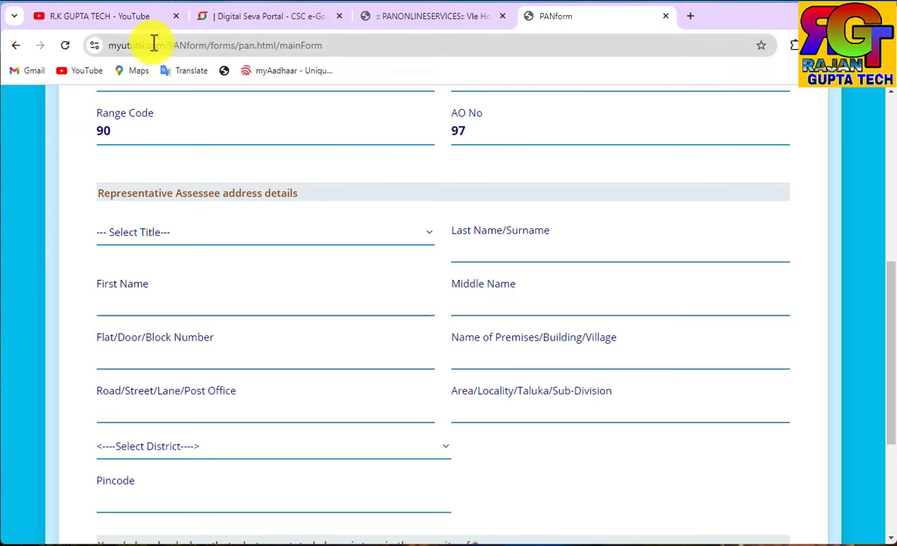
left_click(191, 237)
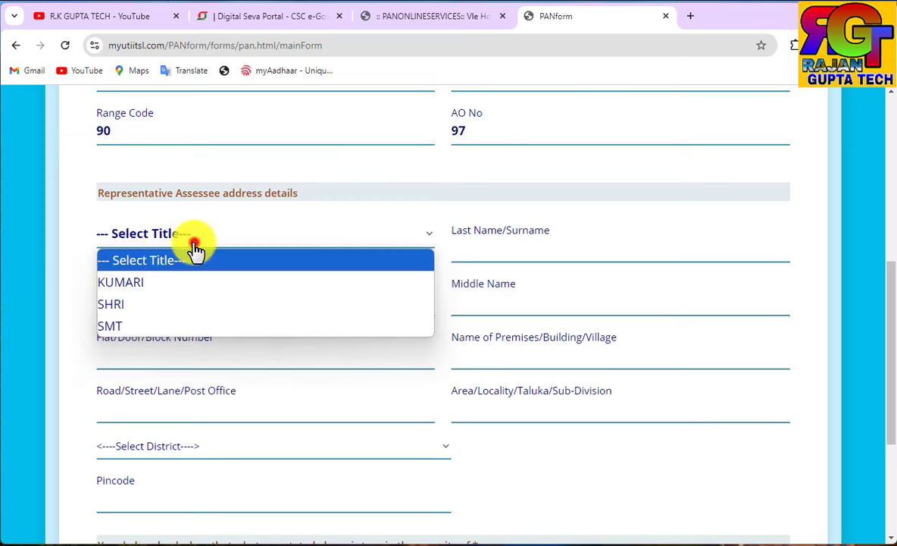
left_click(123, 326)
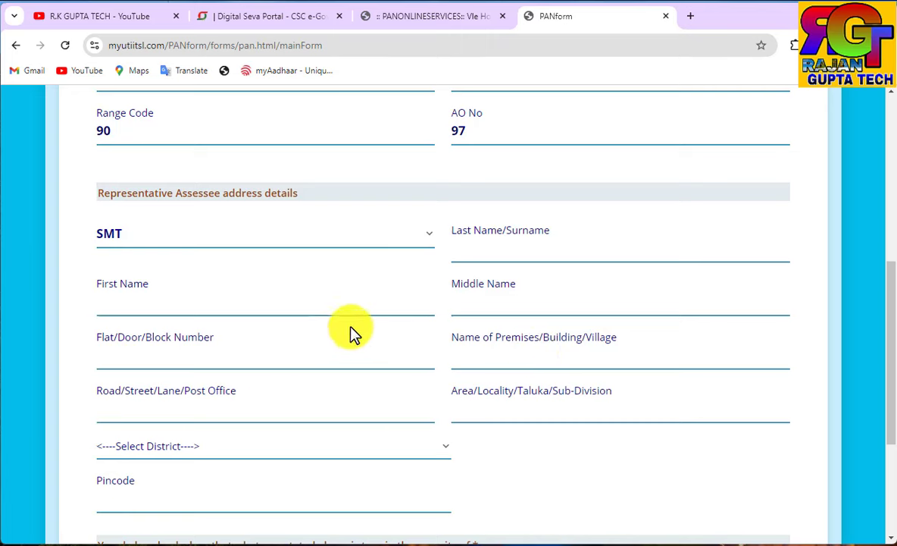
scroll(349, 331, "down", 3)
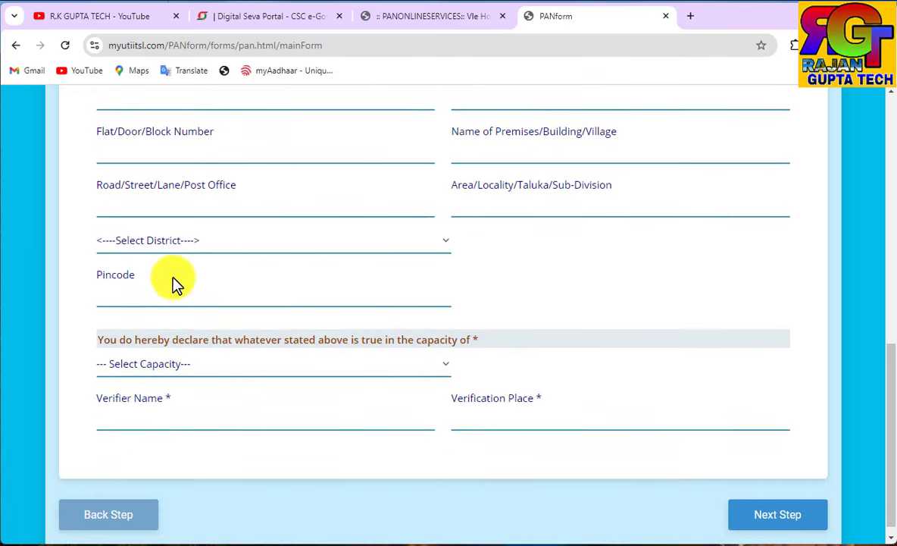
Declare in the REPRESENTATIVE ASSESSEE capacity, fill the verifier name, and set verification place UTTRAKHAND.
left_click(214, 370)
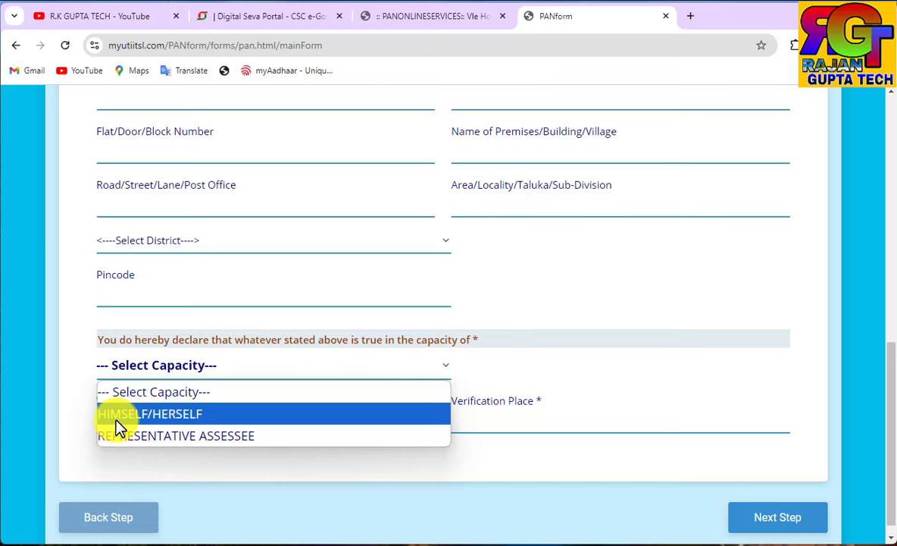
left_click(169, 438)
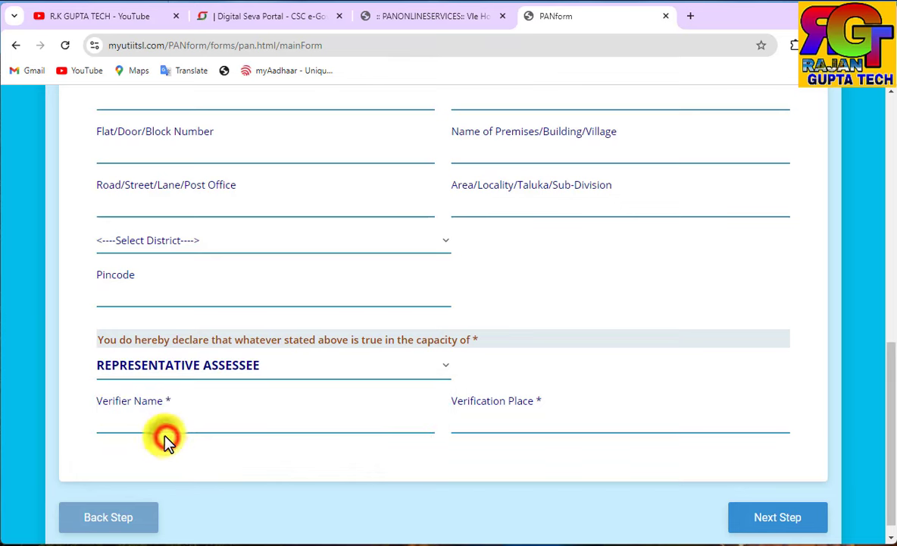
left_click(145, 421)
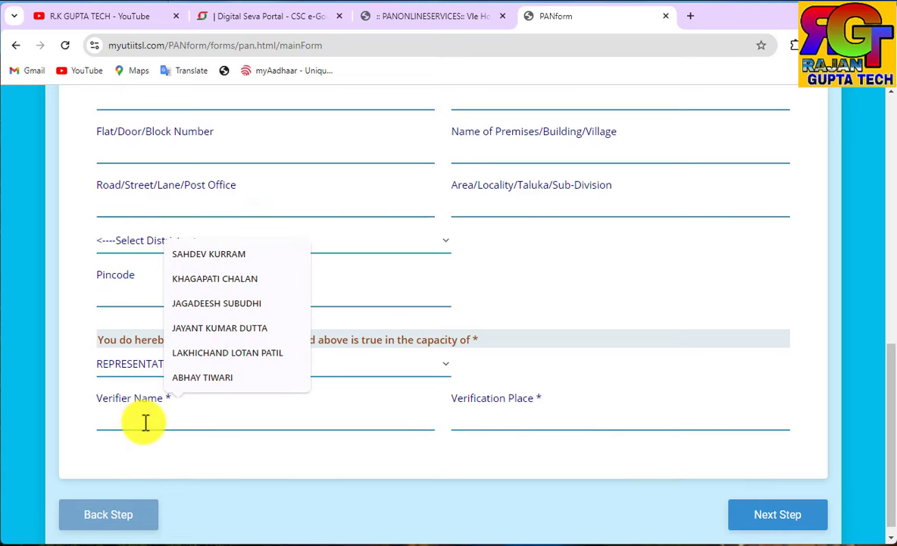
left_click(487, 416)
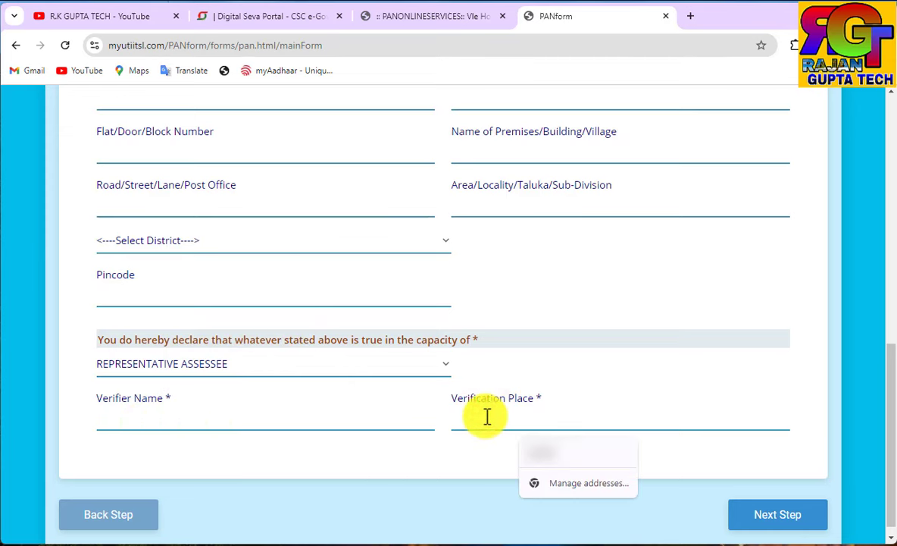
type("UTTRAKHAND")
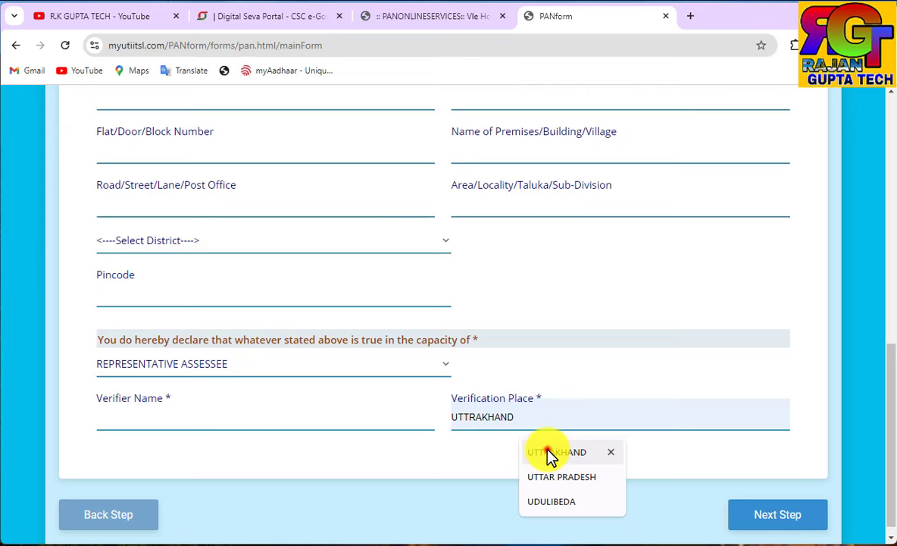
left_click(549, 452)
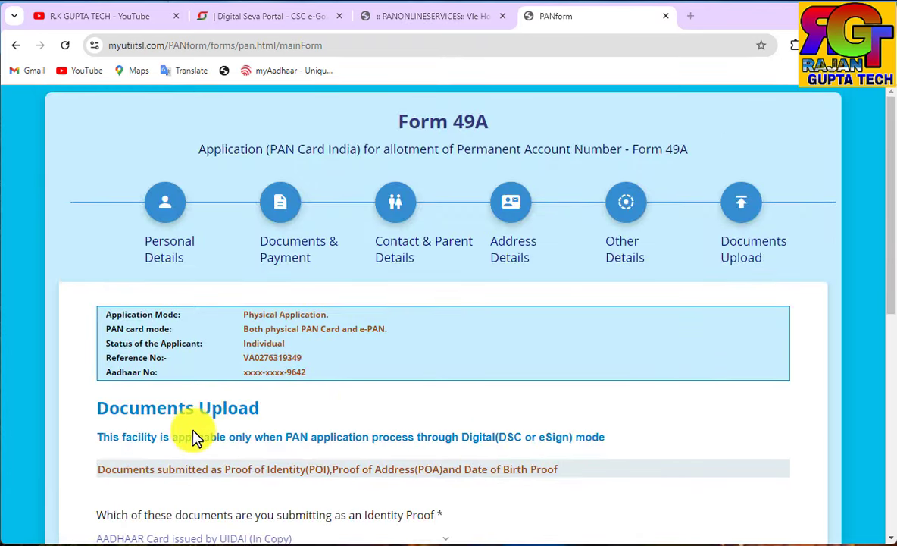
scroll(193, 438, "down", 5)
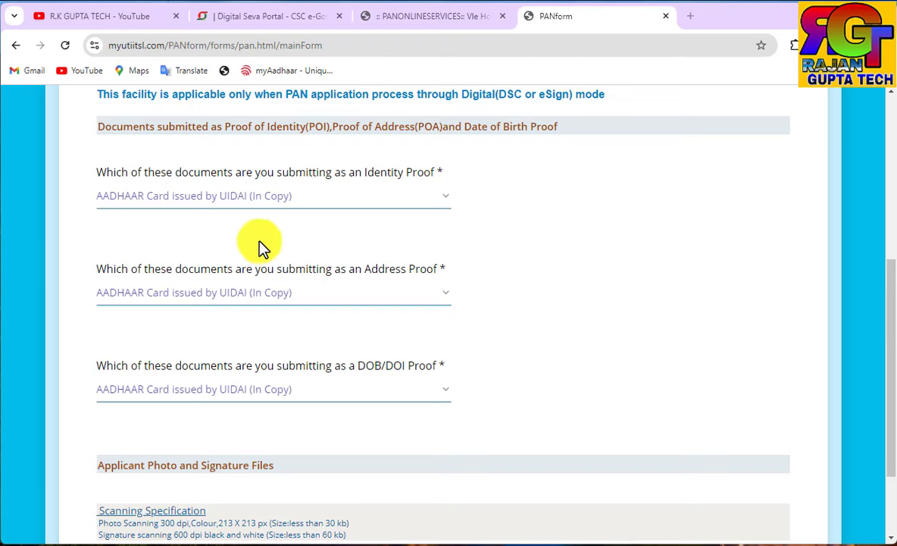
scroll(330, 452, "down", 2)
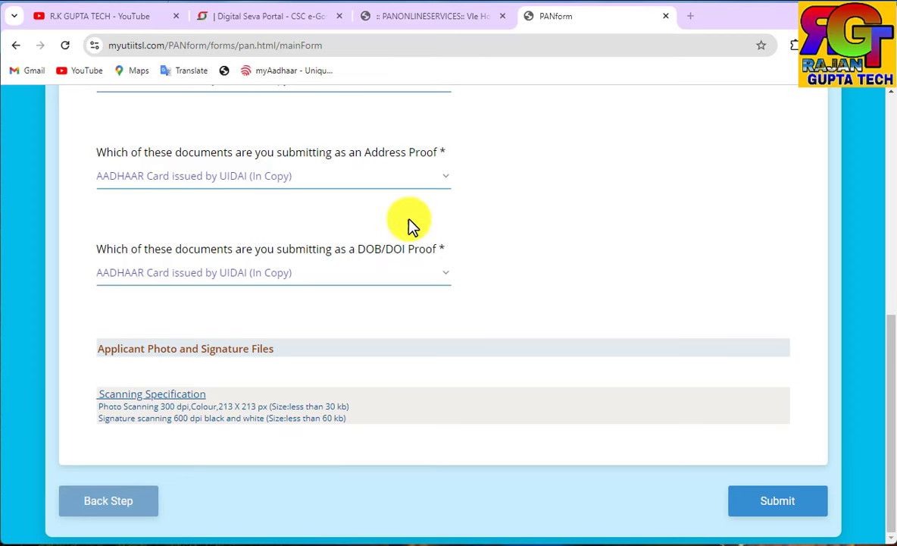
Submit Form 49A, download the filled form PDF from the acknowledgment, and open it.
left_click(770, 518)
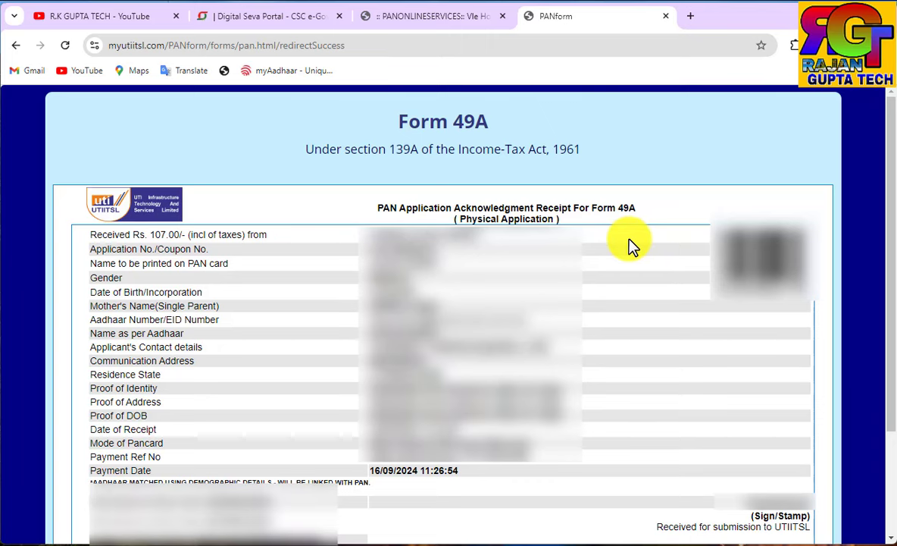
scroll(636, 244, "down", 3)
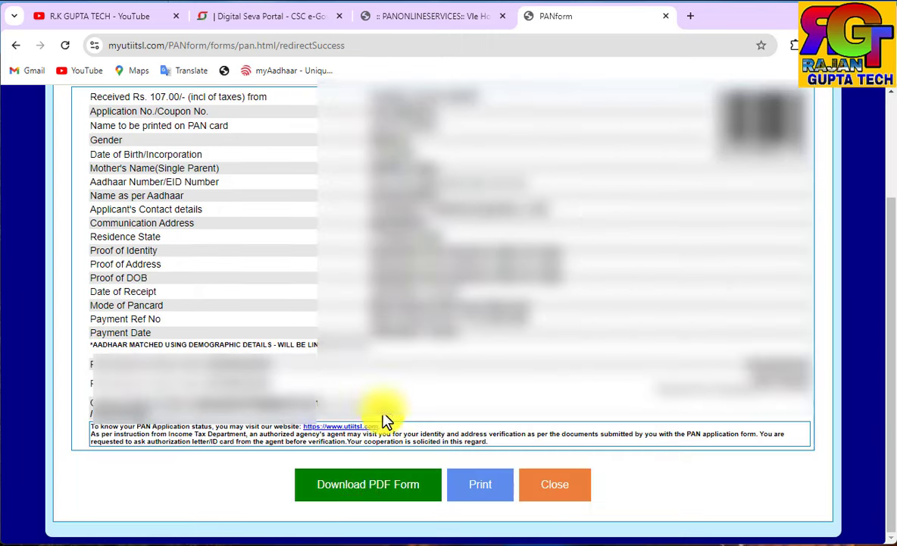
left_click(339, 494)
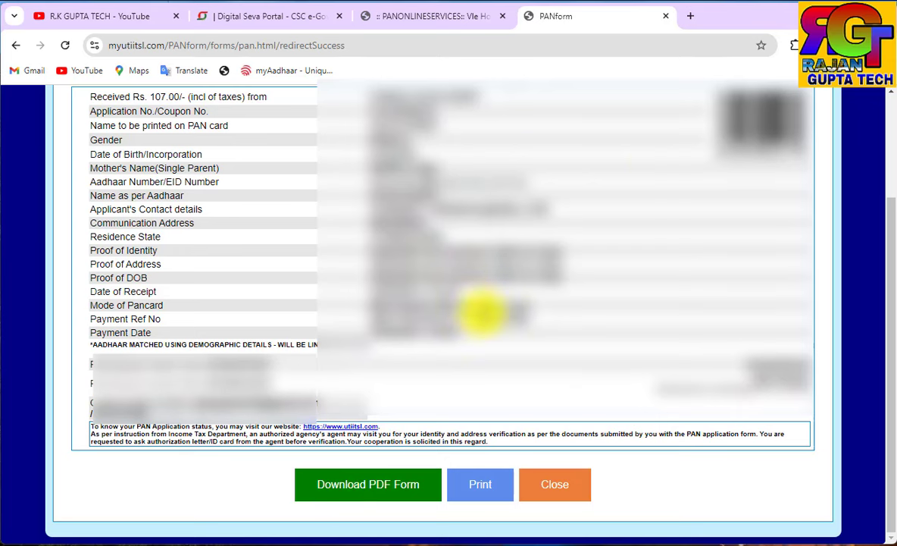
left_click(352, 486)
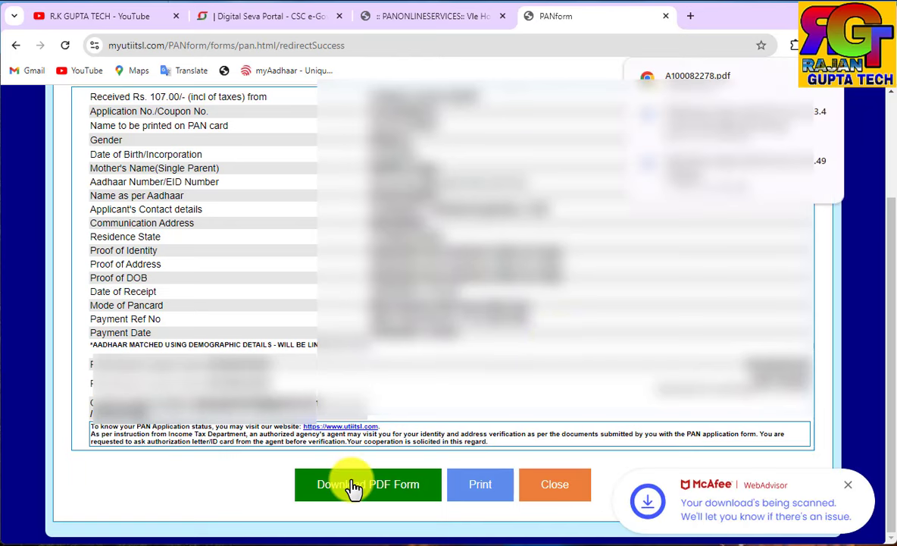
left_click(739, 79)
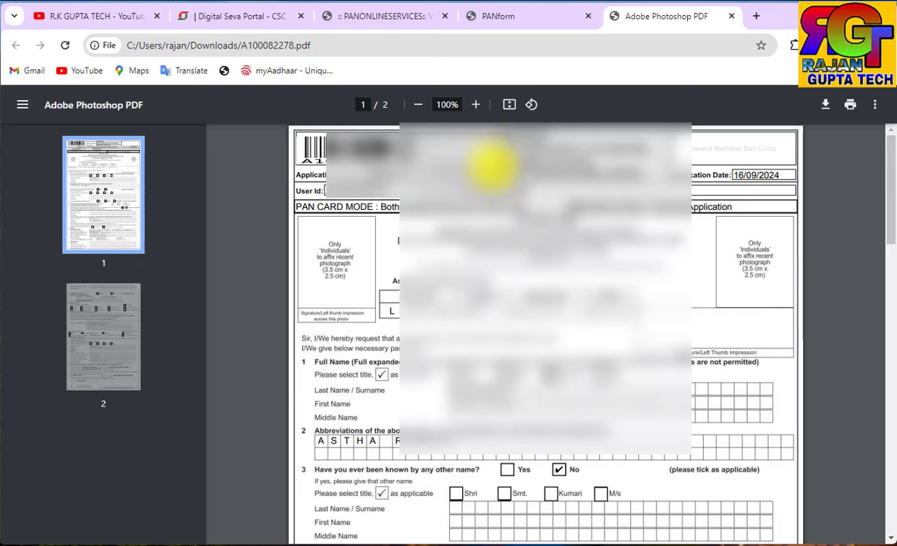
Review page 2's declaration: REPRESENTATIVE ASSESSEE, place UTTRAKHAND, dated 16/09/2024.
left_click(101, 332)
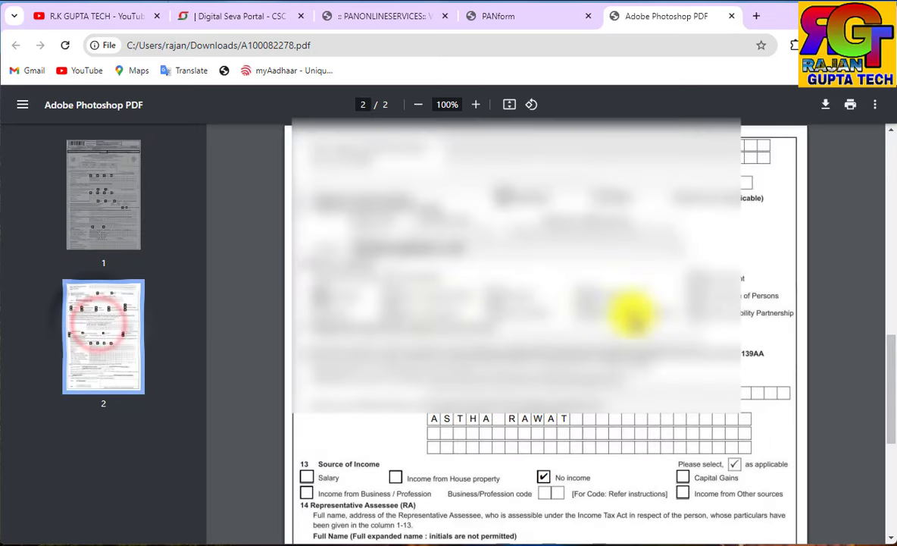
scroll(890, 368, "down", 5)
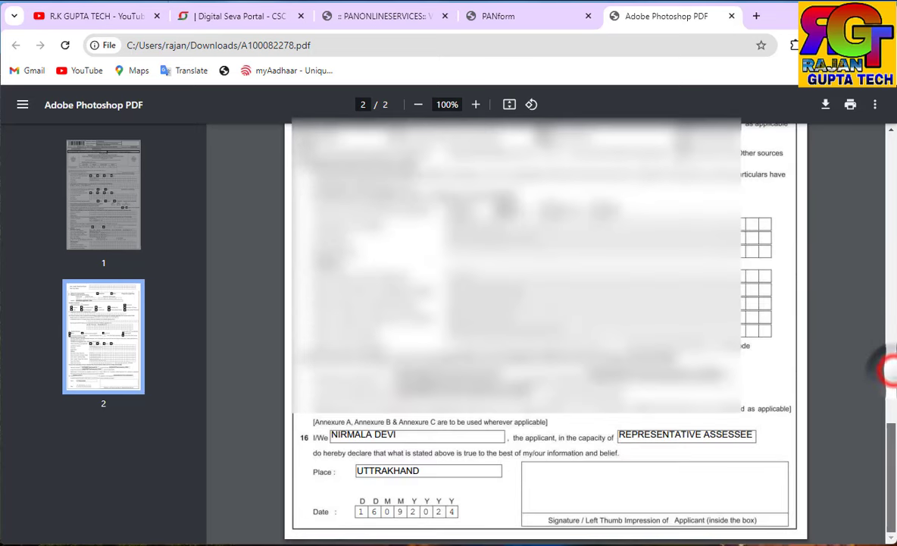
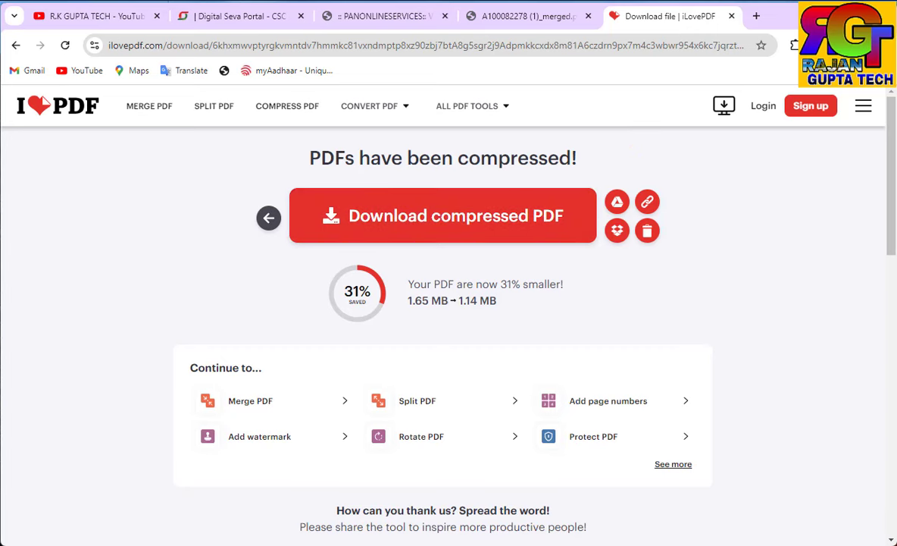
On the PANONLINESERVICES tab, go to Apply New PAN > Upload Document to list the pending application.
left_click(383, 19)
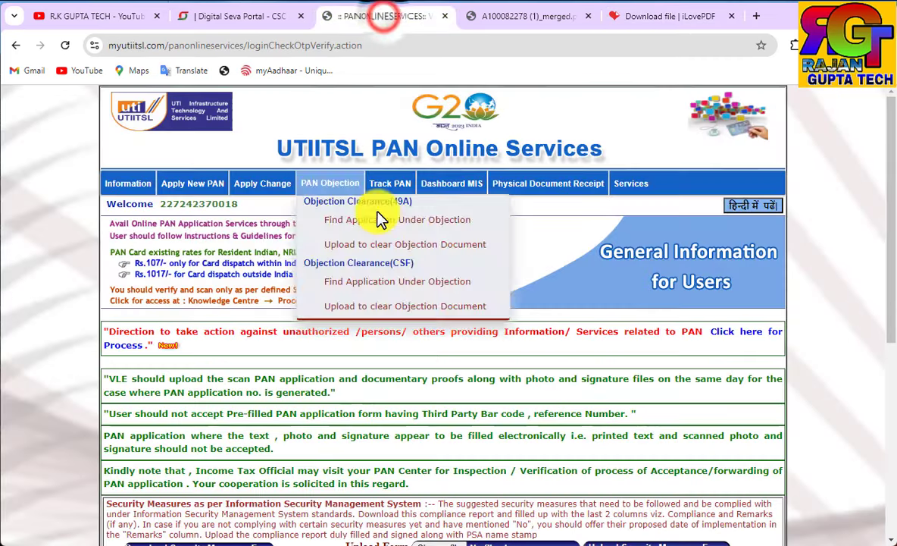
mouse_move(303, 203)
mouse_move(190, 190)
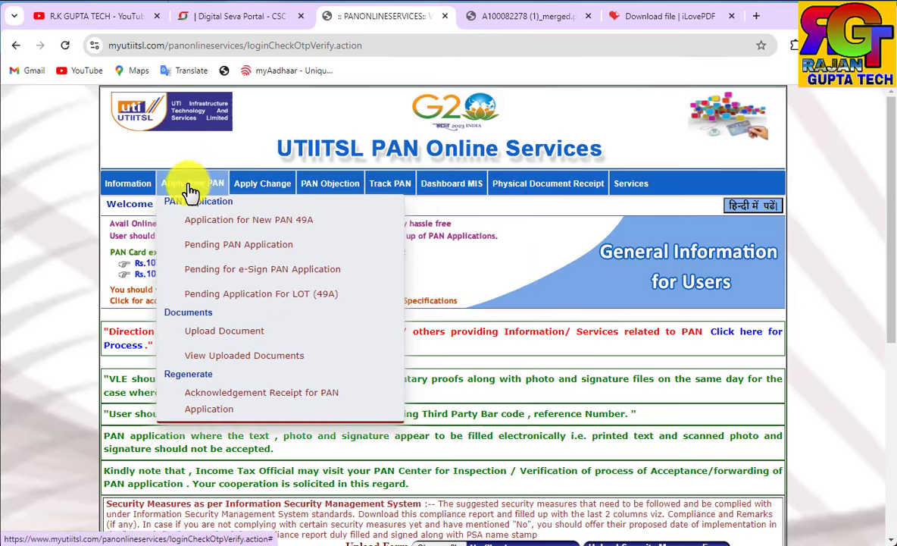
left_click(217, 336)
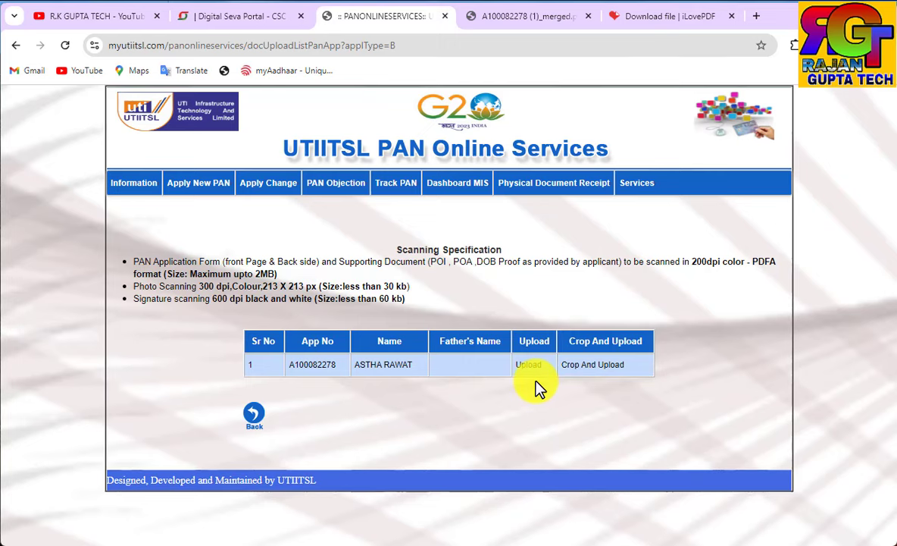
Upload the merged_compressed PDF from Downloads through Crop And Upload for the listed application.
left_click(584, 367)
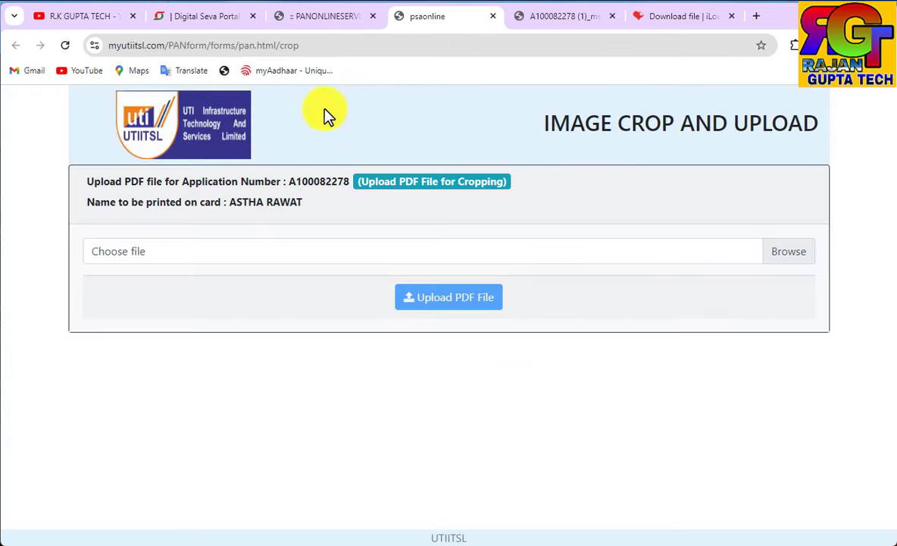
left_click(781, 254)
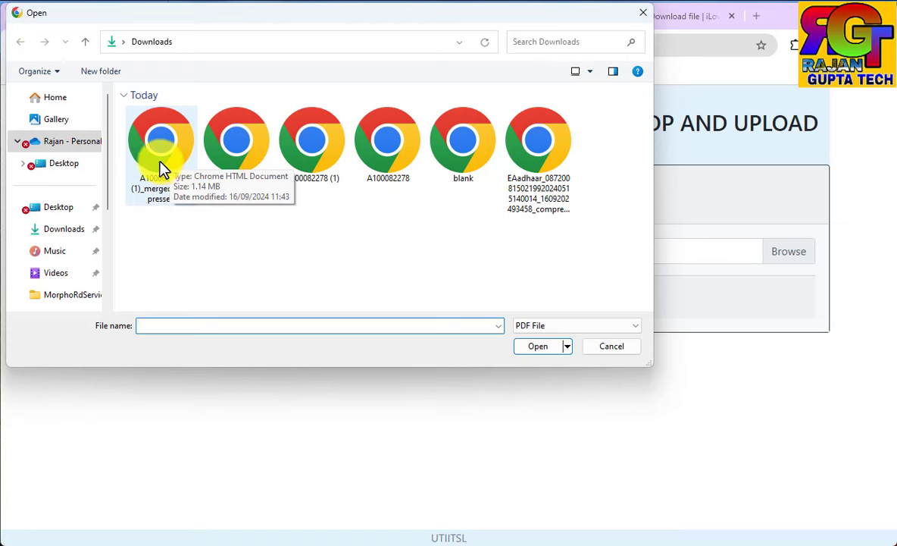
left_click(160, 159)
left_click(538, 345)
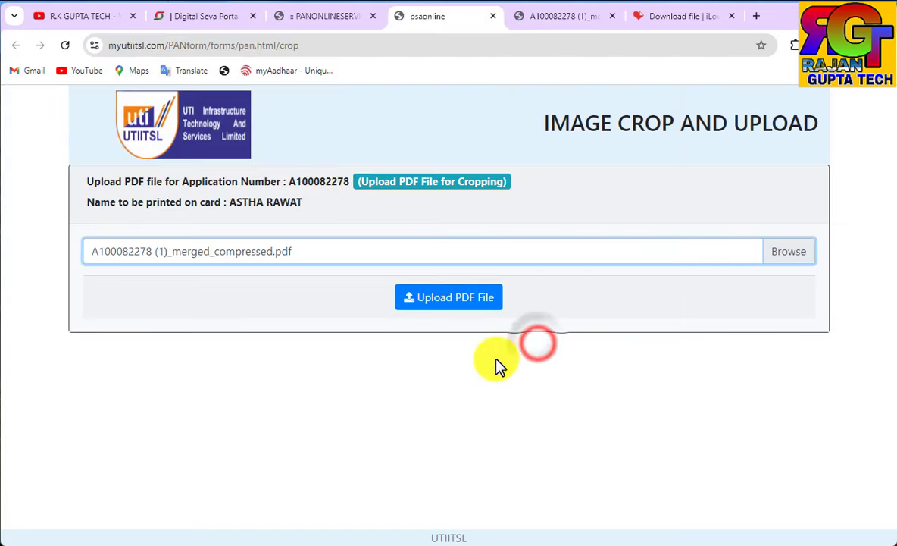
left_click(439, 303)
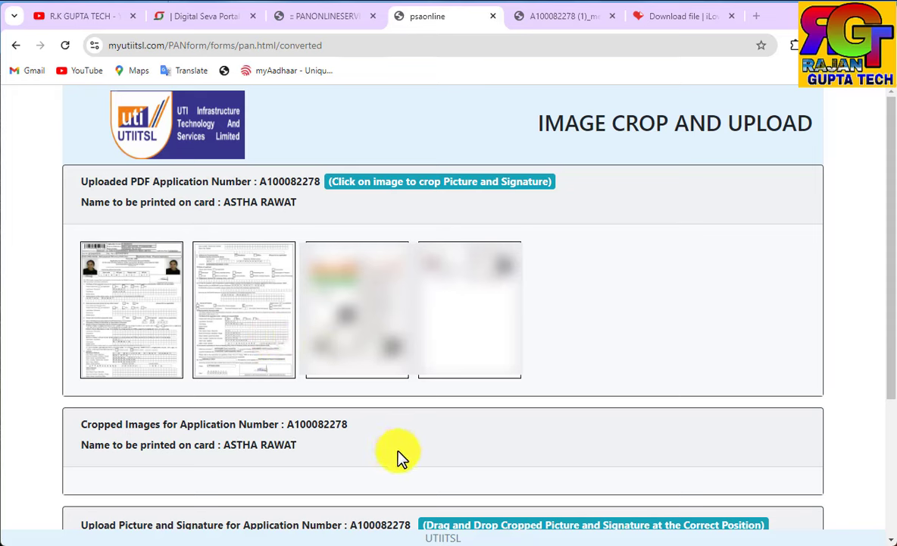
Crop the signature from the form's second page and drag it into the Signature box.
scroll(401, 455, "down", 3)
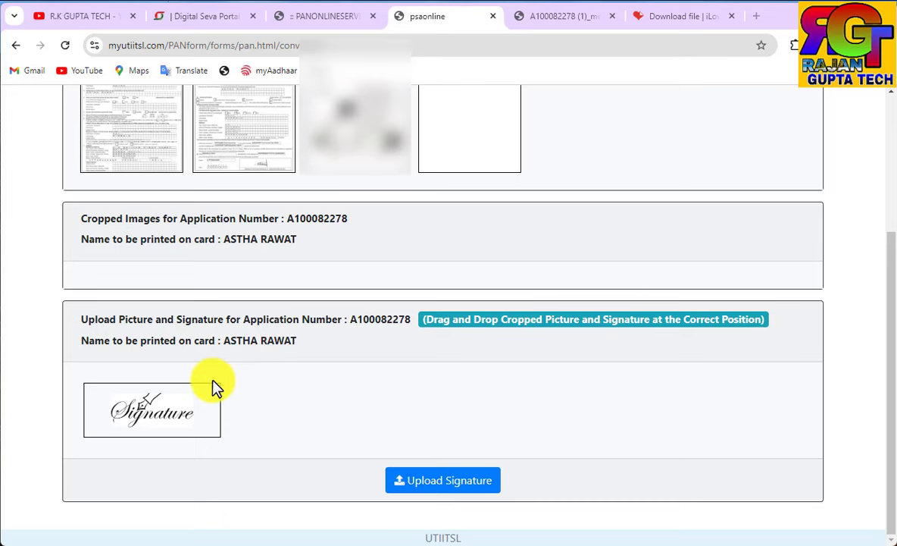
left_click(245, 164)
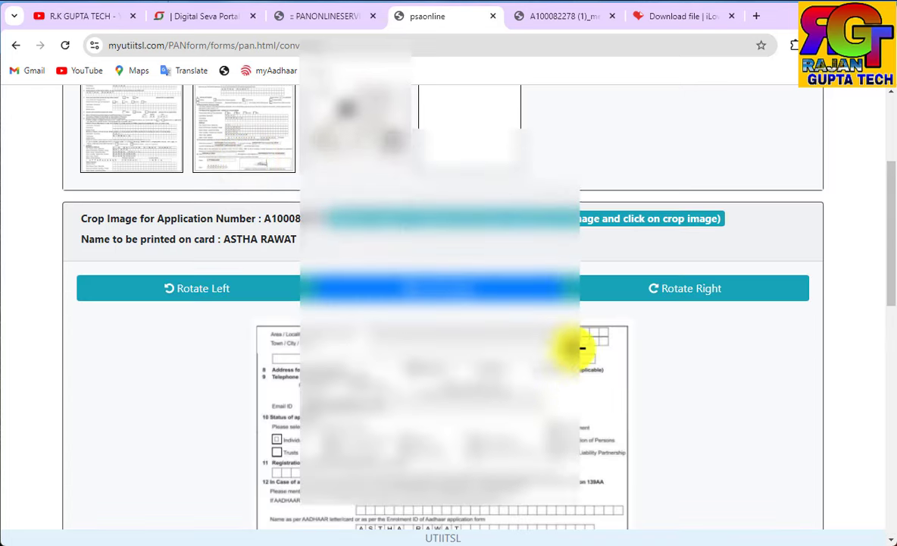
scroll(556, 326, "down", 10)
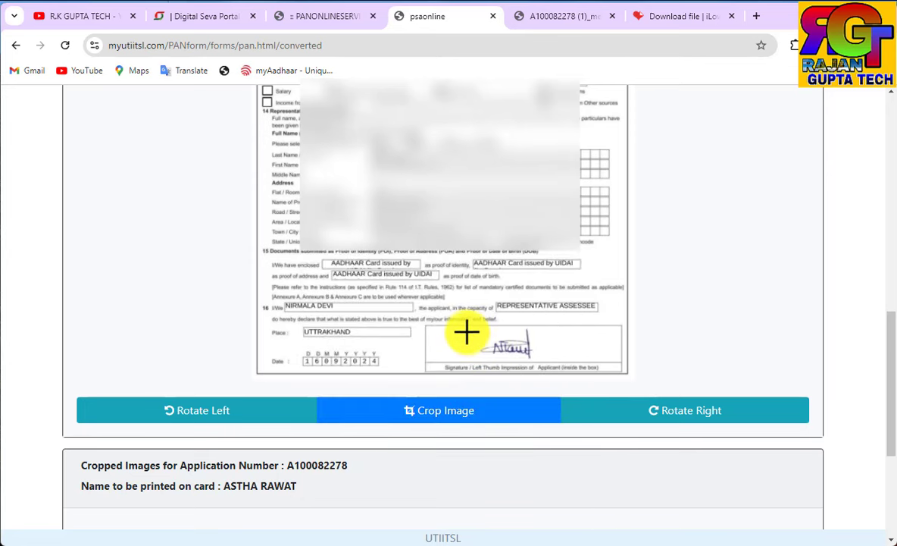
left_click(466, 328)
mouse_move(466, 327)
left_mouse_down()
mouse_move(560, 362)
mouse_move(551, 365)
left_mouse_up()
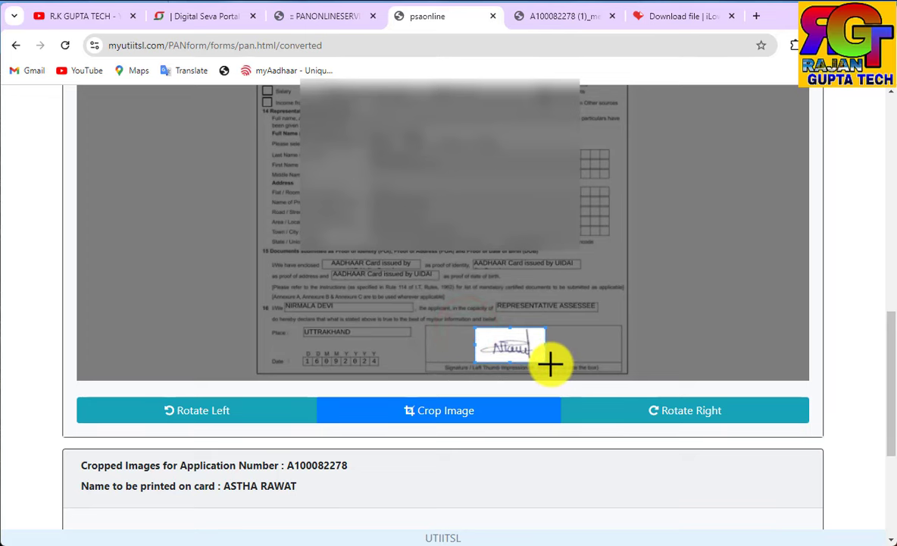
left_click(428, 416)
scroll(423, 450, "down", 5)
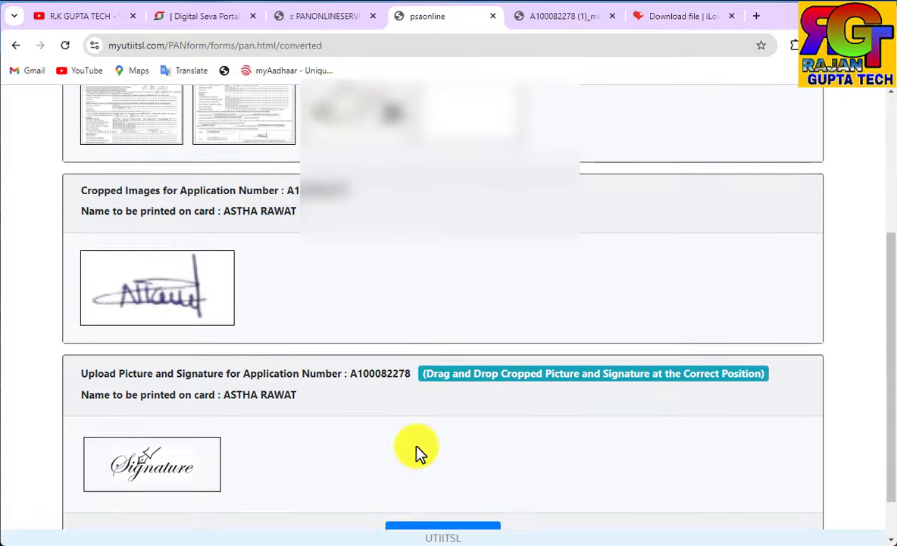
mouse_move(184, 244)
left_mouse_down()
mouse_move(125, 331)
mouse_move(180, 420)
left_mouse_up()
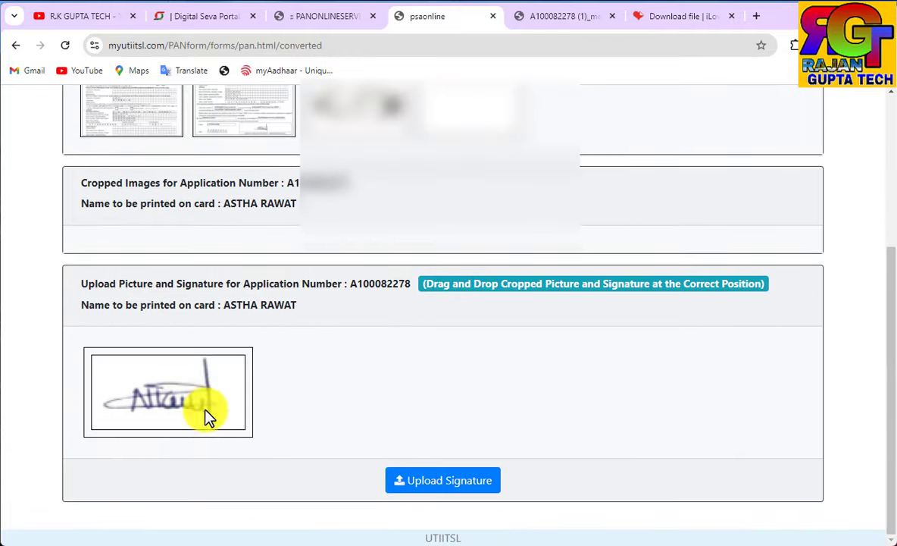
Upload the signature until 'Documents Uploaded Successfully' appears, then return to the Digital Seva Portal tab.
left_click(440, 485)
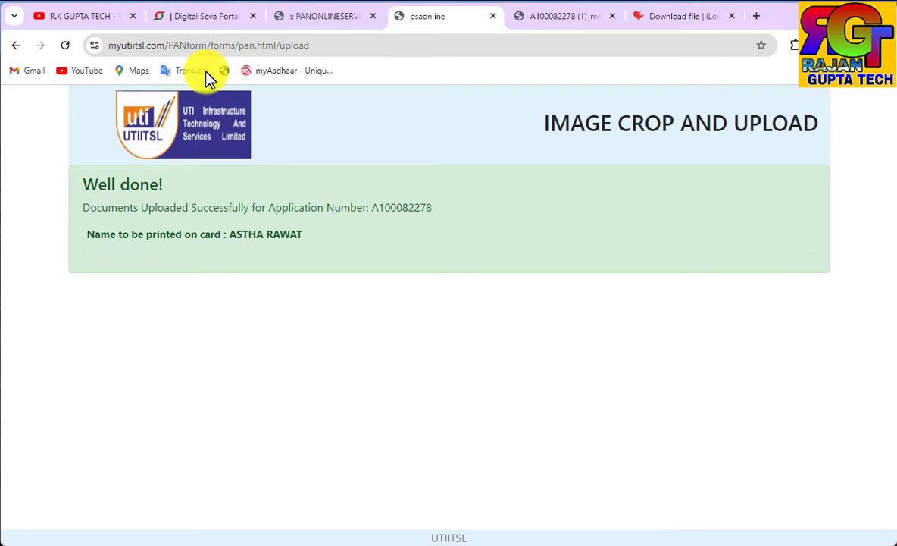
left_click(205, 16)
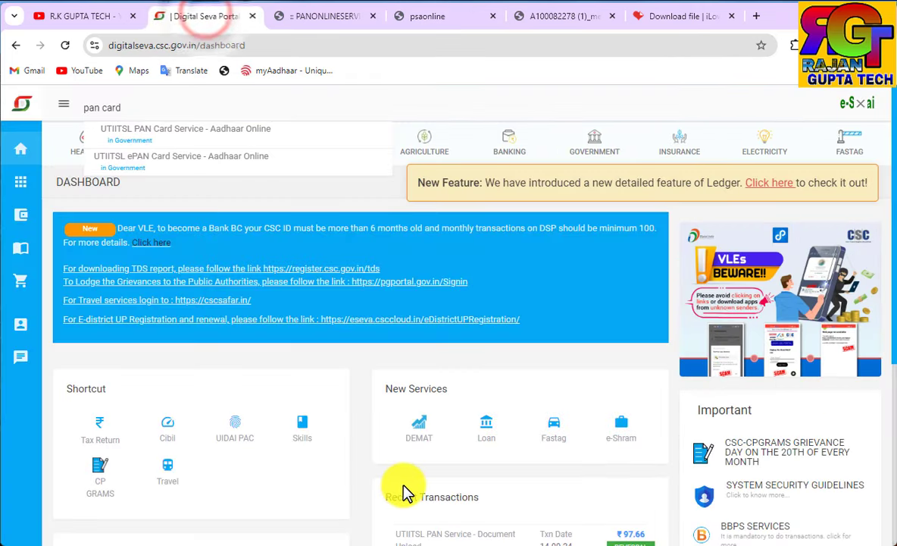